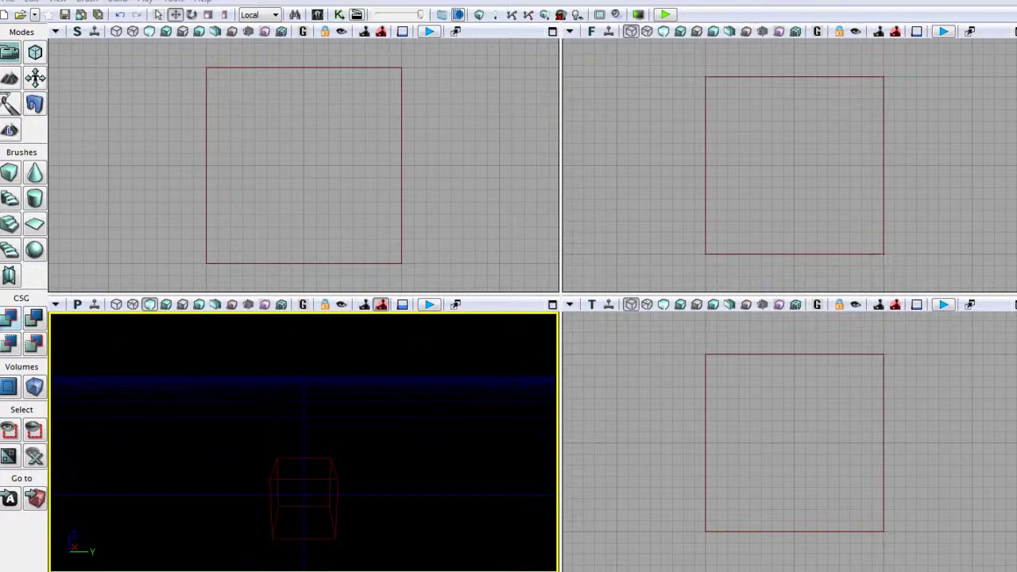
# - Add the cube builder brush to the level with CSG Add and switch the builder brush to a sheet
pyautogui.click(9, 319)
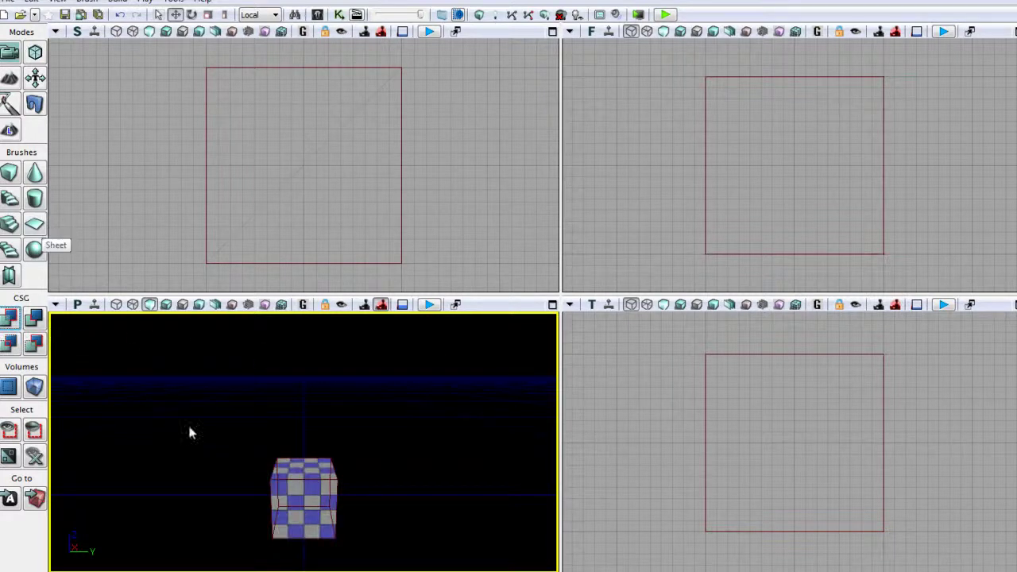
pyautogui.click(36, 226)
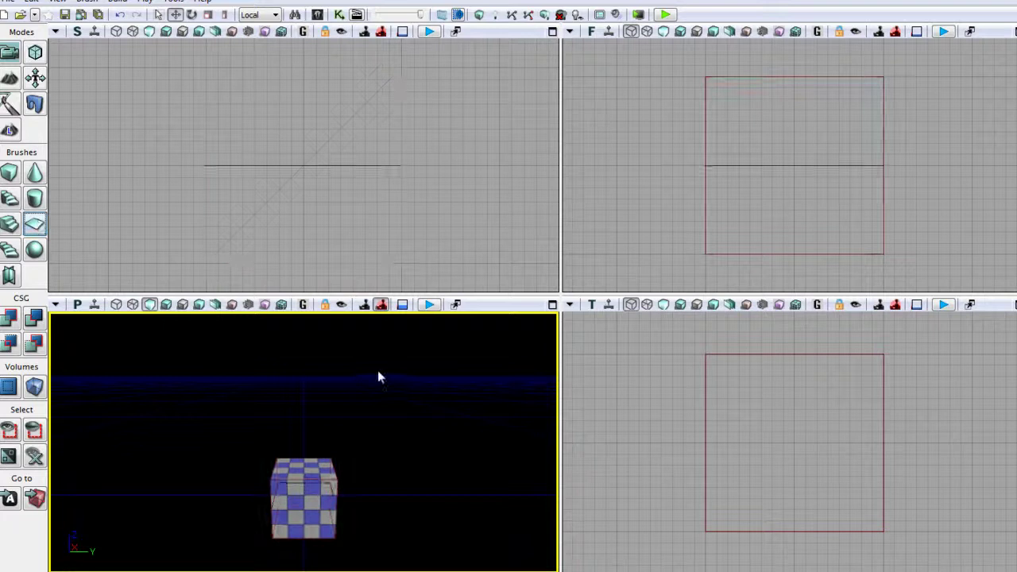
# - Scale the sheet builder brush uniformly to about four times the cube's width in the top view
pyautogui.click(965, 411)
pyautogui.scroll(-3, 965, 411)
pyautogui.moveTo(964, 416); pyautogui.dragTo(894, 426)
pyautogui.scroll(3, 894, 426)
pyautogui.scroll(-1, 888, 418)
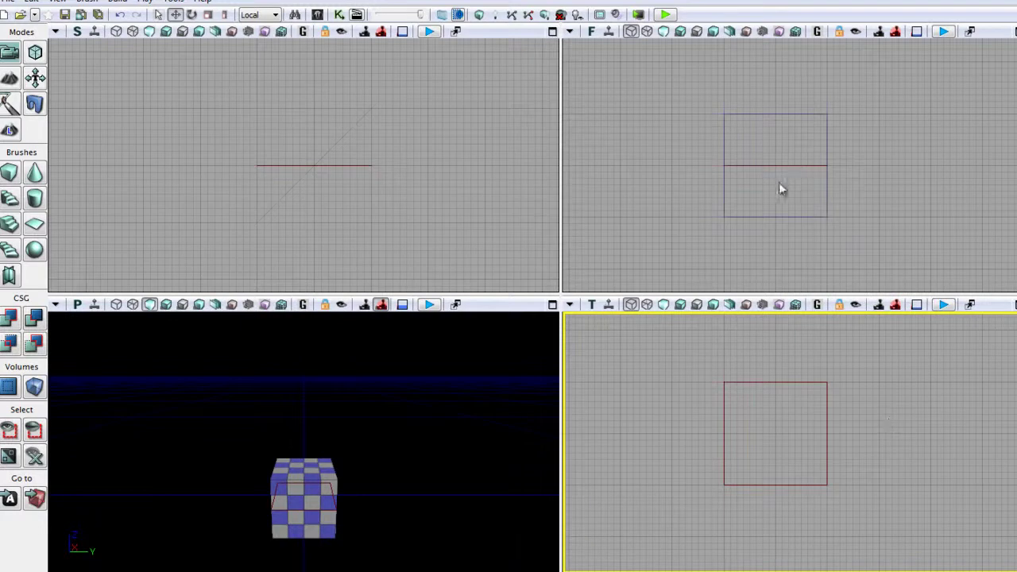
pyautogui.click(725, 383)
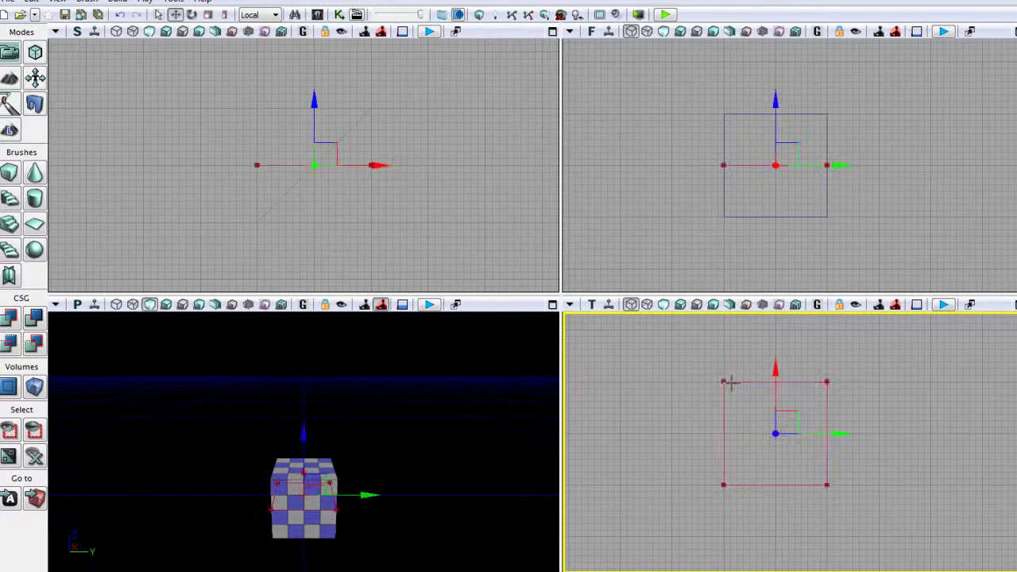
pyautogui.click(208, 14)
pyautogui.moveTo(780, 359)
pyautogui.mouseDown()
pyautogui.moveTo(783, 305)
pyautogui.moveTo(775, 372)
pyautogui.moveTo(777, 306)
pyautogui.mouseUp()
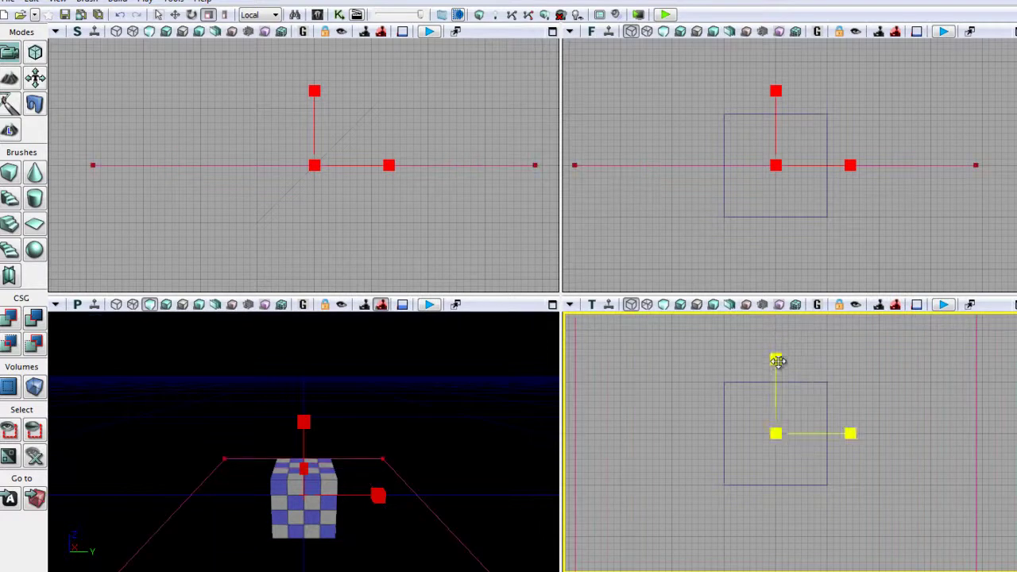
pyautogui.moveTo(777, 364); pyautogui.dragTo(778, 355)
# - Add the enlarged sheet to the level with CSG Add as a floor through the cube
pyautogui.moveTo(397, 431)
pyautogui.mouseDown(button='right')
pyautogui.moveTo(325, 459)
pyautogui.moveTo(50, 452)
pyautogui.mouseUp(button='right')
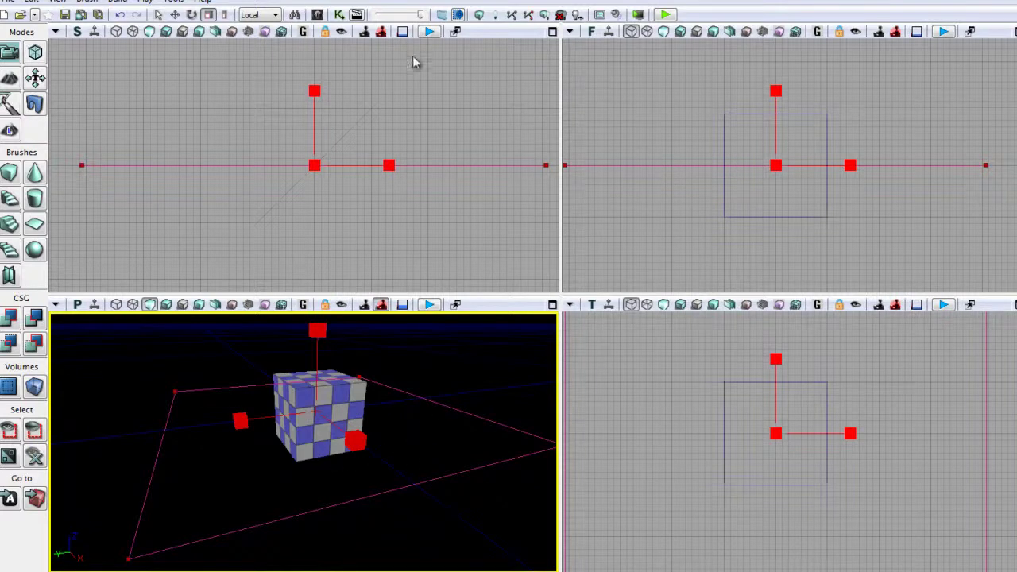
pyautogui.click(9, 319)
pyautogui.click(435, 521)
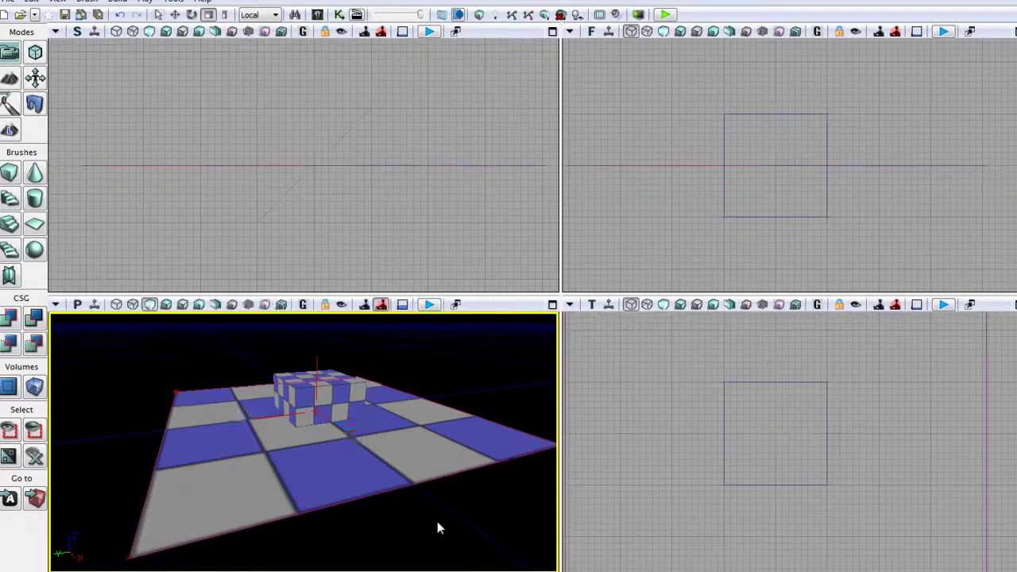
pyautogui.moveTo(436, 521); pyautogui.dragTo(182, 447, button='right')
pyautogui.moveTo(182, 452); pyautogui.dragTo(362, 395)
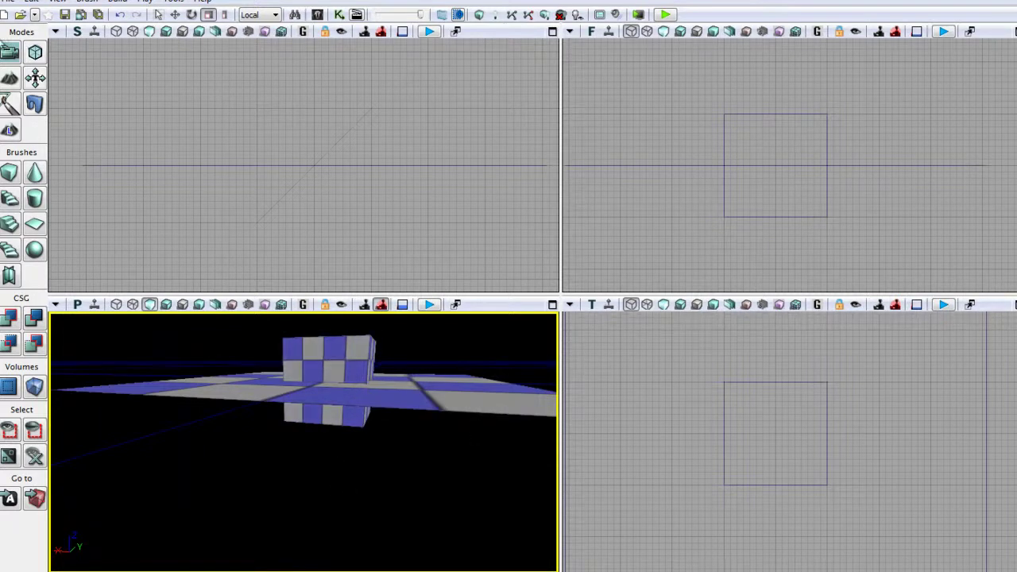
# - Move the cube brush up until its base rests on the floor sheet, and rebuild the geometry
pyautogui.click(176, 14)
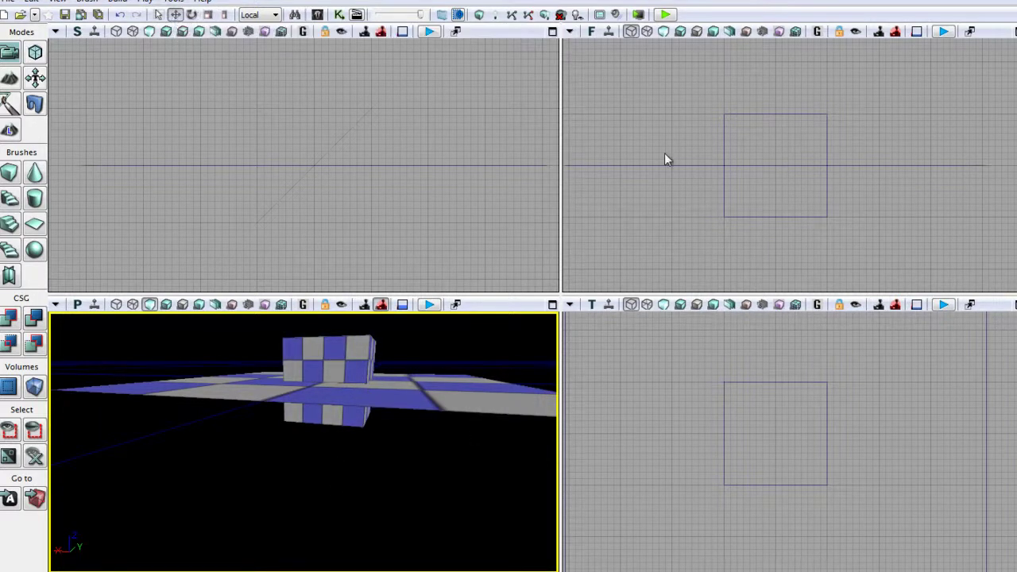
pyautogui.click(719, 151)
pyautogui.moveTo(771, 111); pyautogui.dragTo(774, 61)
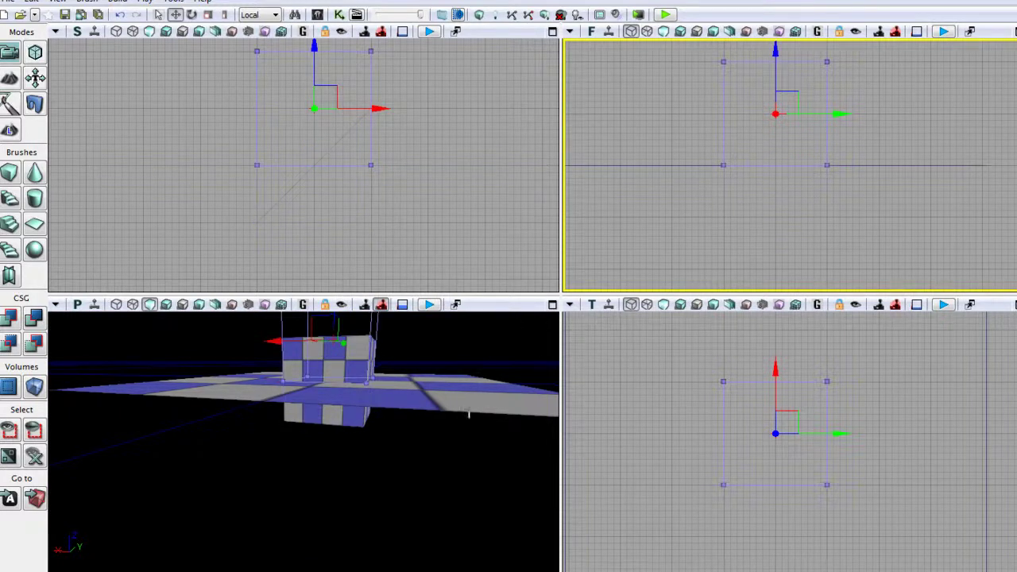
pyautogui.click(479, 15)
pyautogui.click(810, 305)
# - Examine the cube and the floor sheet beneath it from several angles in the perspective view
pyautogui.moveTo(395, 445); pyautogui.dragTo(304, 472, button='right')
pyautogui.moveTo(305, 472); pyautogui.dragTo(305, 472)
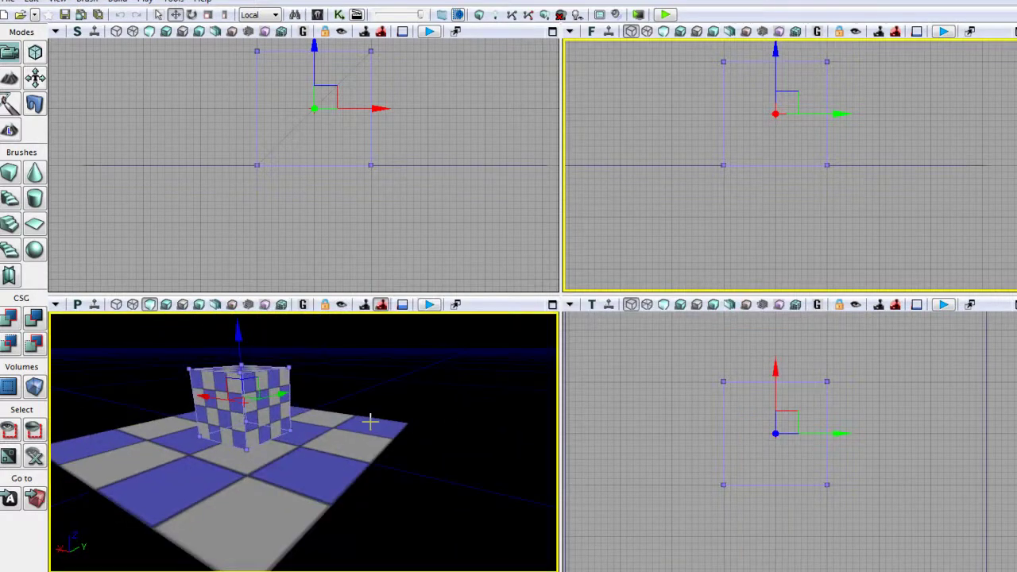
pyautogui.click(444, 400)
pyautogui.moveTo(462, 446); pyautogui.dragTo(208, 447, button='right')
pyautogui.moveTo(207, 453); pyautogui.dragTo(193, 514)
pyautogui.moveTo(193, 513); pyautogui.dragTo(49, 465, button='right')
pyautogui.moveTo(50, 469); pyautogui.dragTo(151, 484)
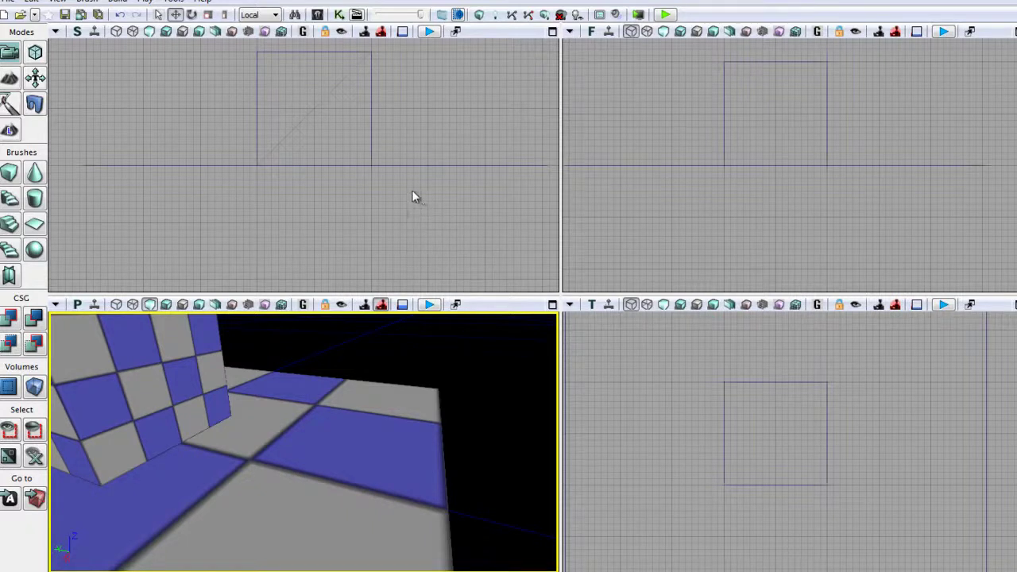
# - Select the cube in the side view and check the Cube brush builder's dimensions without building anything
pyautogui.moveTo(413, 195); pyautogui.dragTo(393, 237)
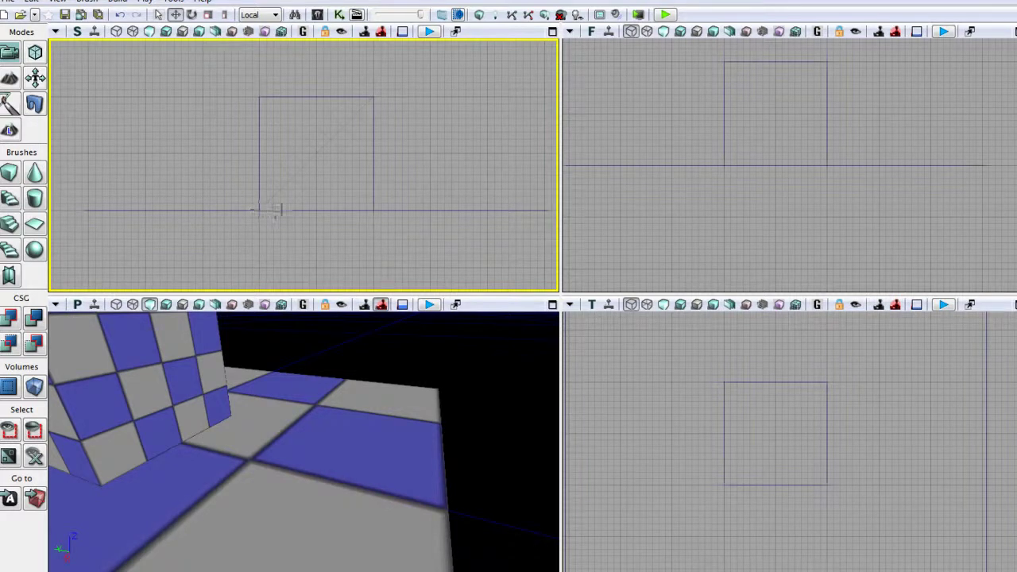
pyautogui.click(373, 198)
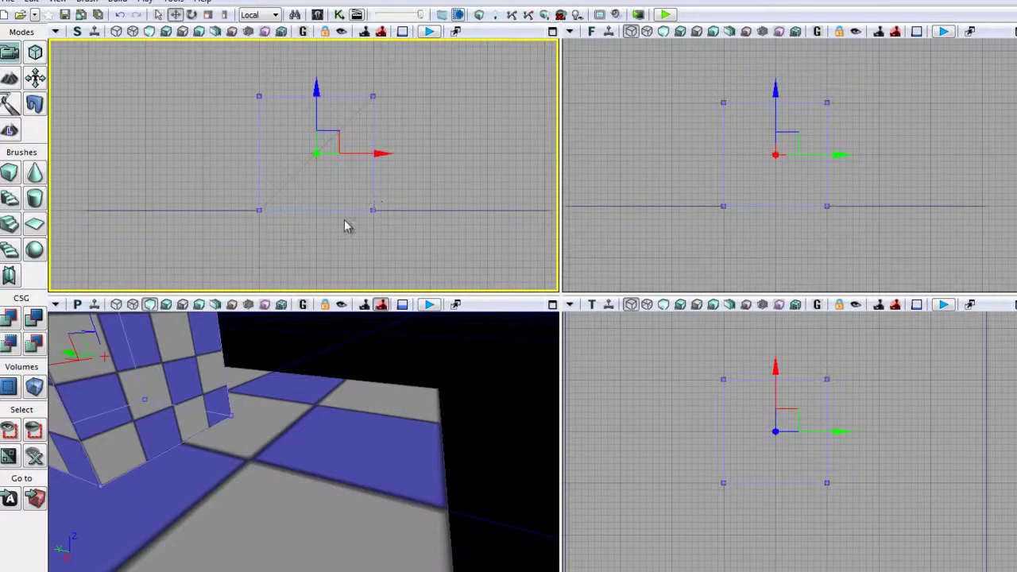
pyautogui.rightClick(11, 175)
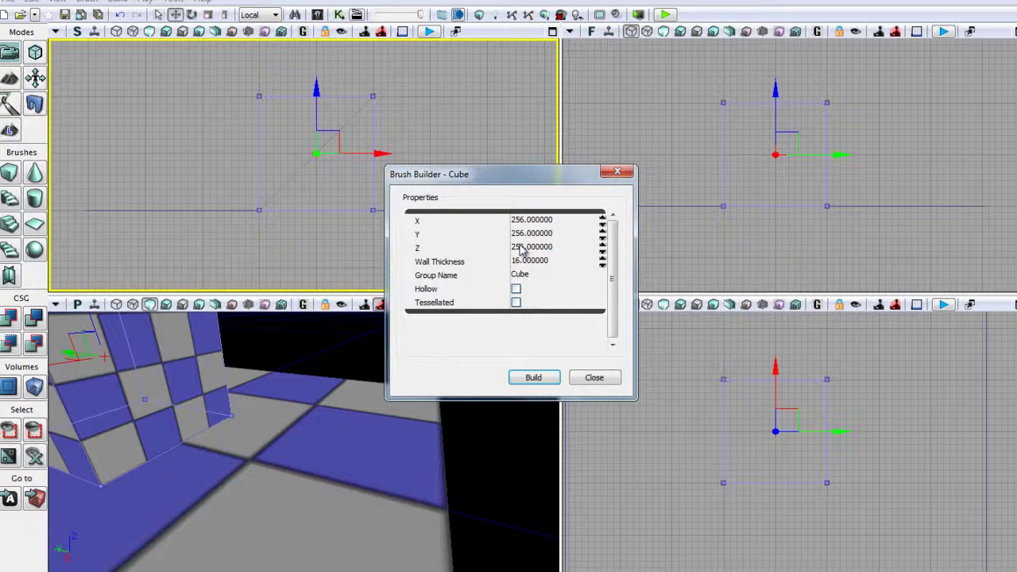
pyautogui.click(617, 171)
pyautogui.click(395, 434)
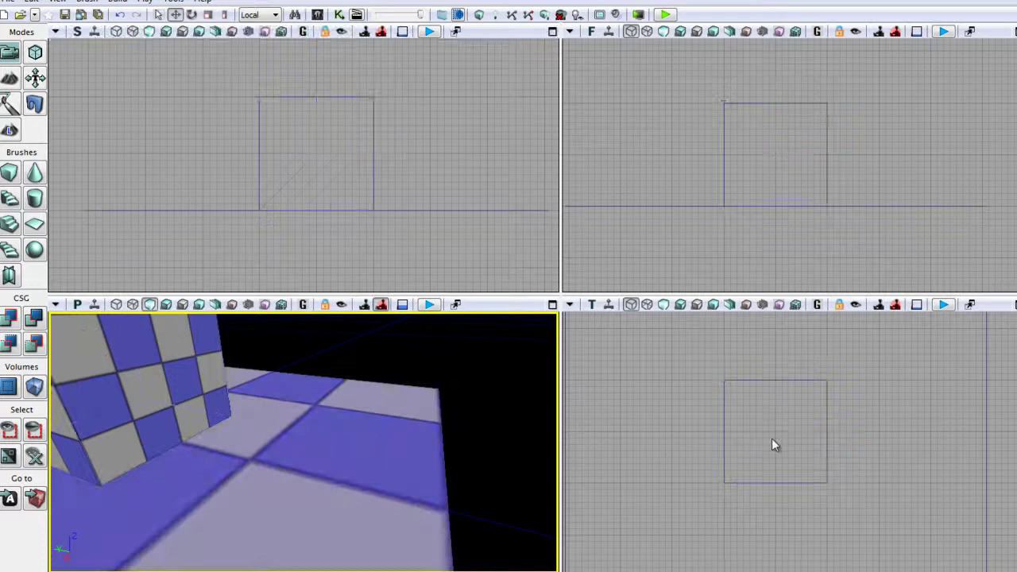
pyautogui.click(478, 379)
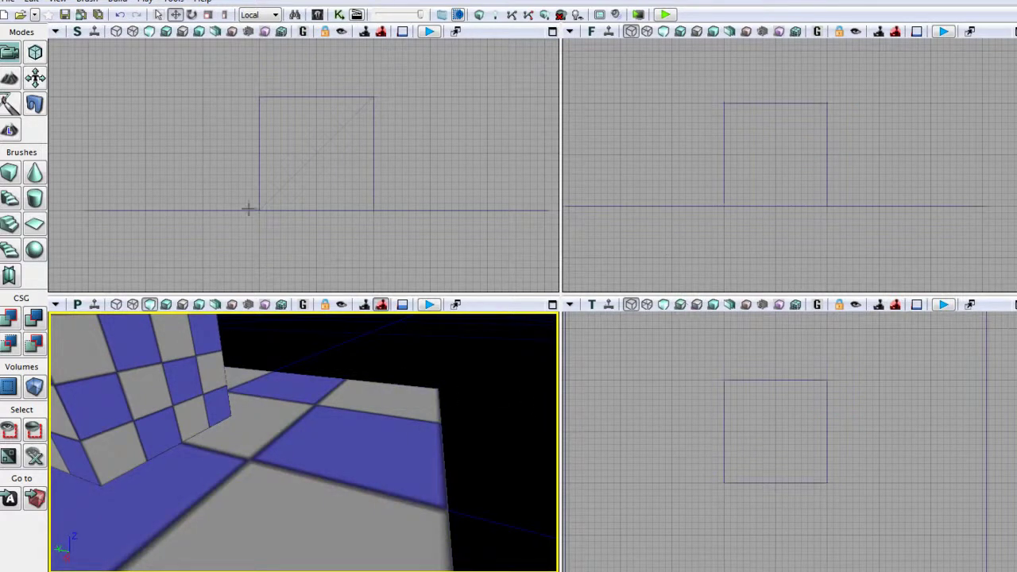
# - Examine in the top view how the floor sheet's edges and corners line up with the grid
pyautogui.scroll(-3, 827, 441)
pyautogui.scroll(2, 827, 441)
pyautogui.click(872, 441)
pyautogui.scroll(-1, 873, 440)
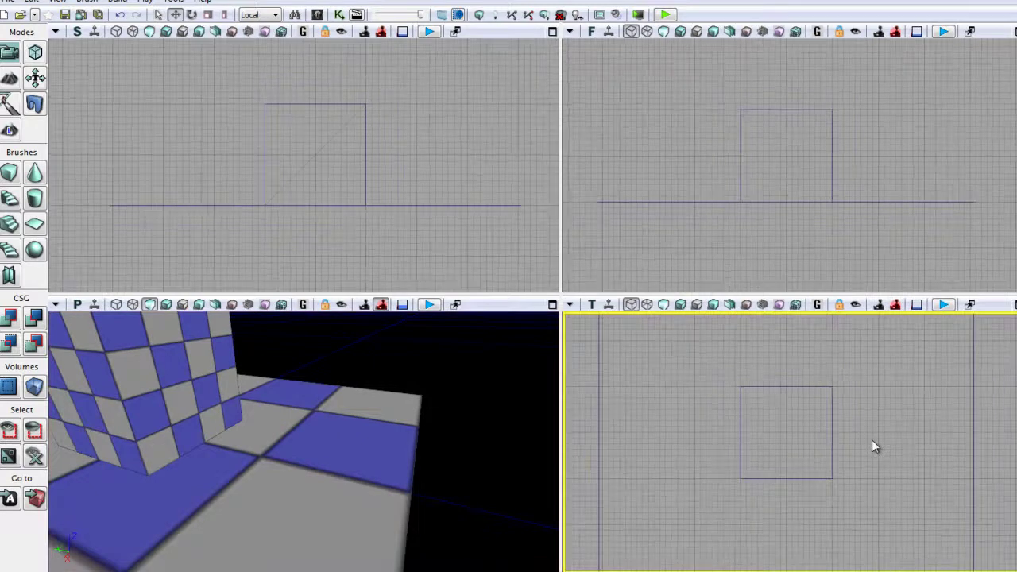
pyautogui.scroll(-2, 871, 440)
pyautogui.moveTo(755, 383); pyautogui.dragTo(789, 502)
pyautogui.scroll(2, 746, 453)
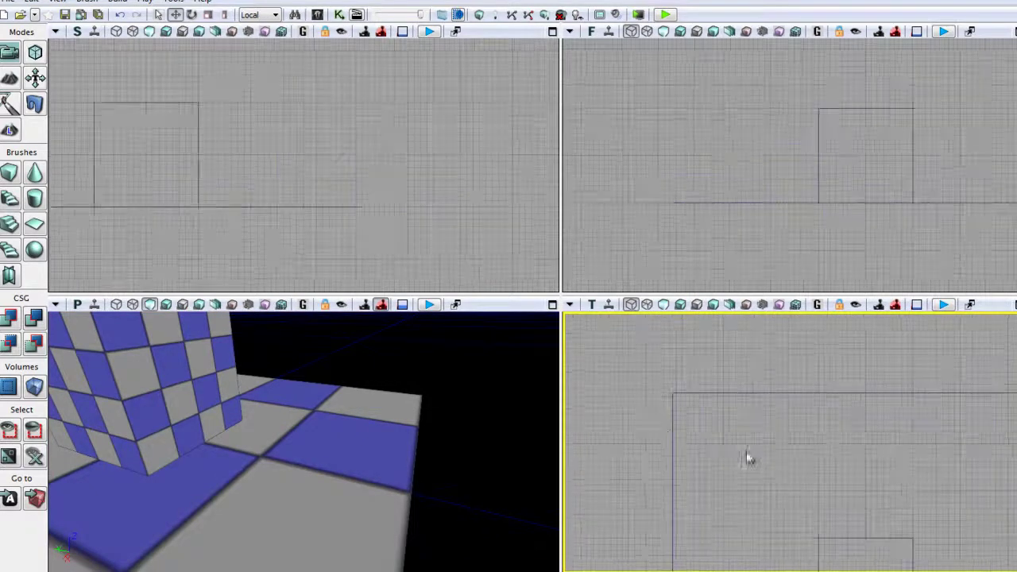
pyautogui.scroll(5, 669, 427)
pyautogui.moveTo(699, 399); pyautogui.dragTo(732, 482)
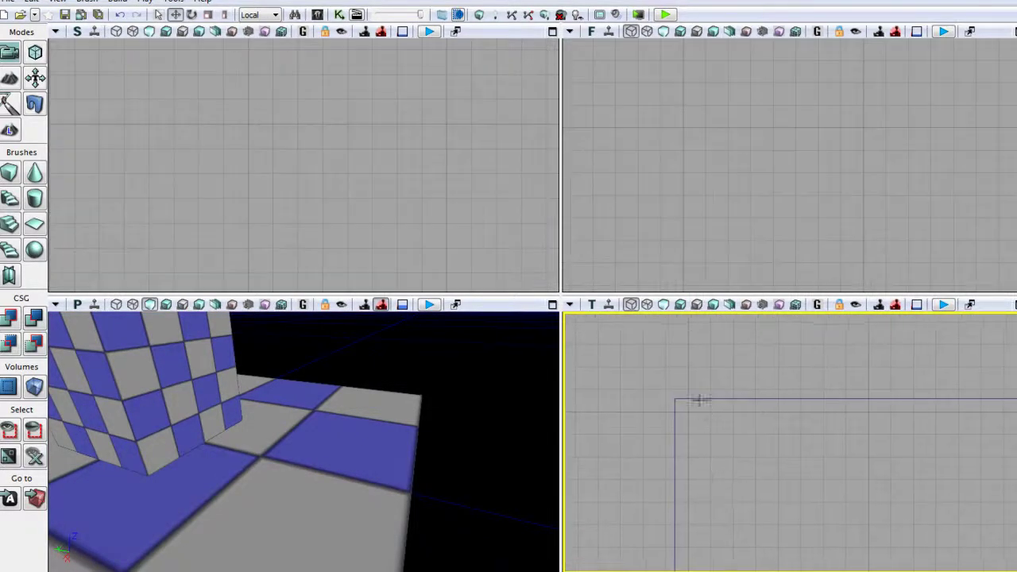
pyautogui.moveTo(844, 436); pyautogui.dragTo(735, 437)
pyautogui.moveTo(964, 436); pyautogui.dragTo(823, 436)
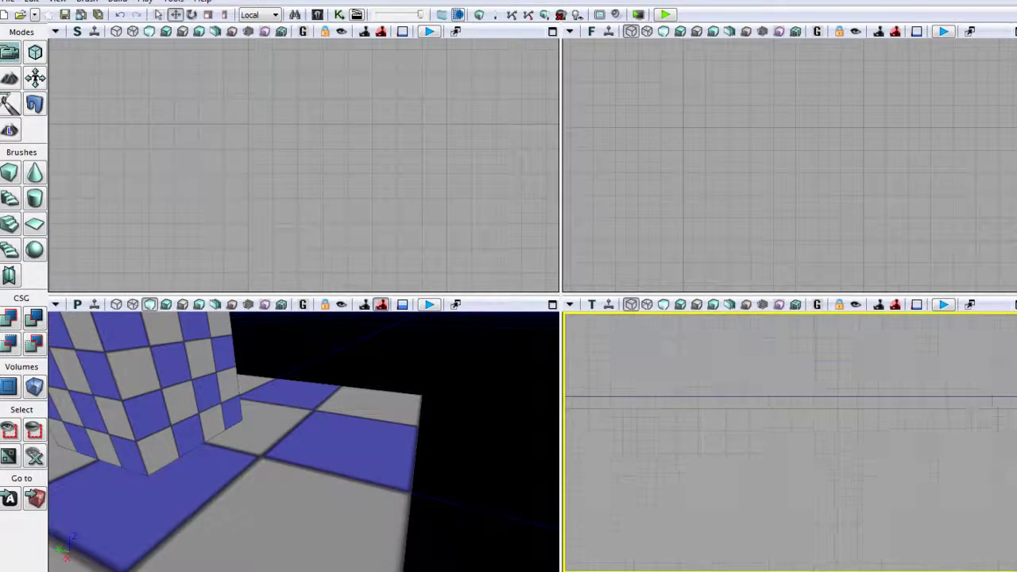
pyautogui.scroll(-5, 818, 433)
pyautogui.moveTo(993, 463); pyautogui.dragTo(735, 450)
pyautogui.moveTo(956, 448); pyautogui.dragTo(851, 439)
pyautogui.scroll(3, 895, 432)
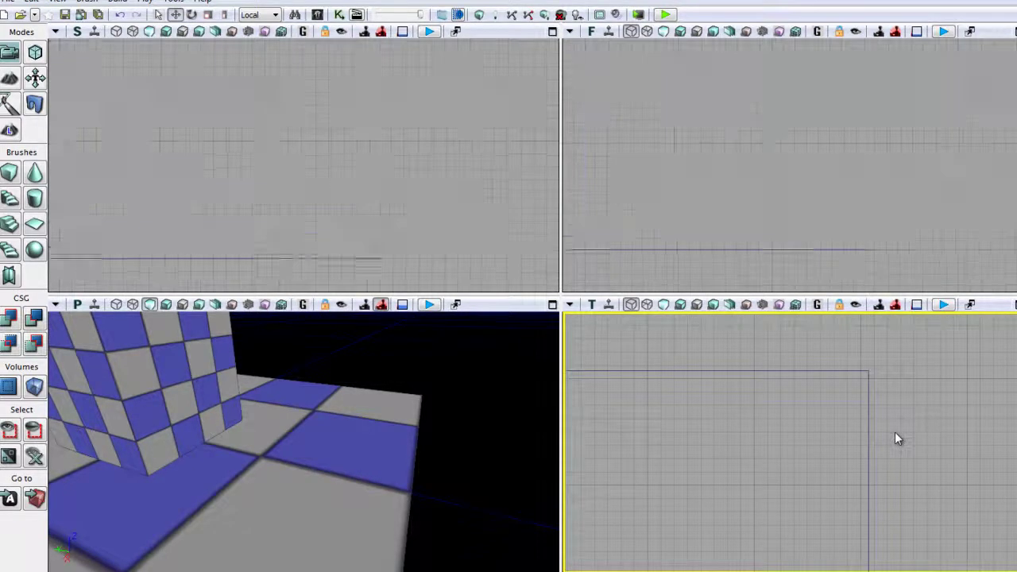
pyautogui.scroll(-2, 894, 437)
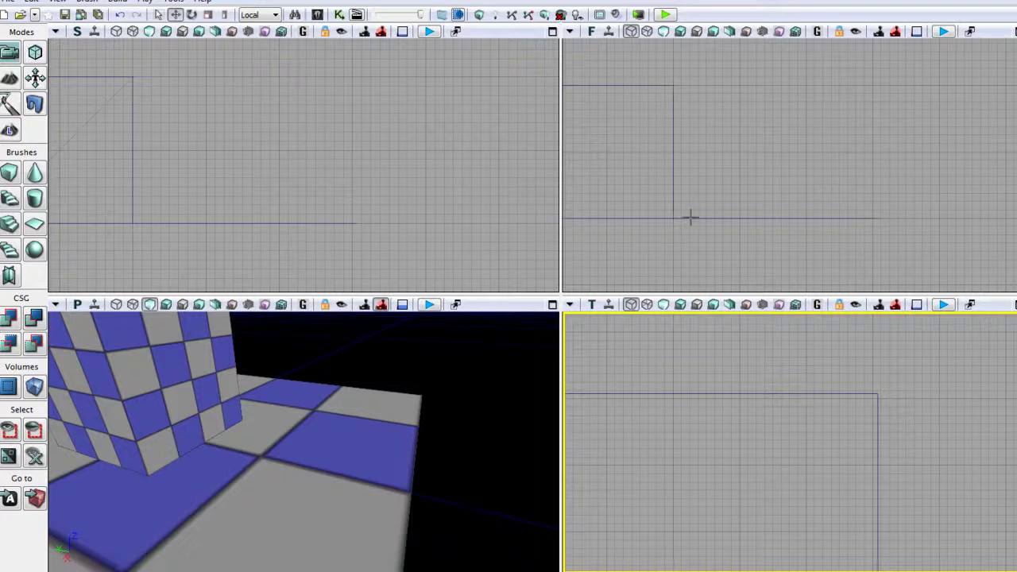
# - Examine in the side view how the ends of the floor sheet and the cube's edges line up with the grid
pyautogui.moveTo(395, 242); pyautogui.dragTo(493, 240)
pyautogui.scroll(2, 492, 238)
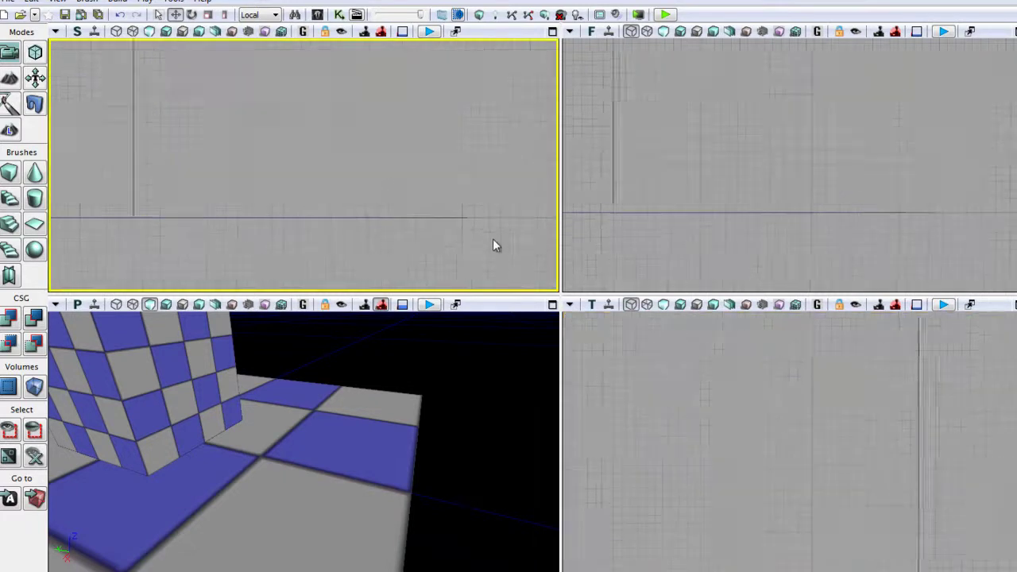
pyautogui.scroll(4, 442, 219)
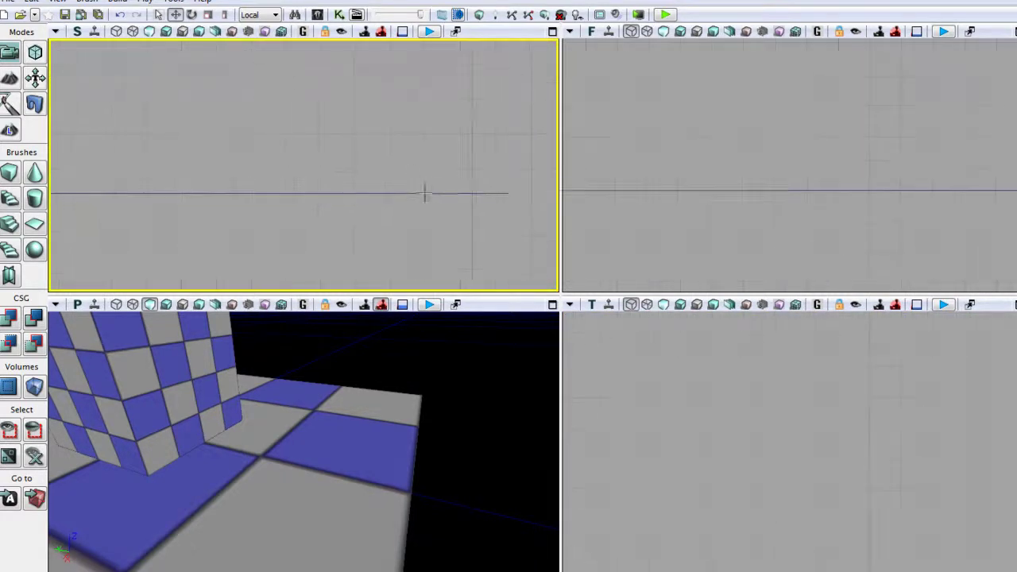
pyautogui.scroll(-2, 411, 194)
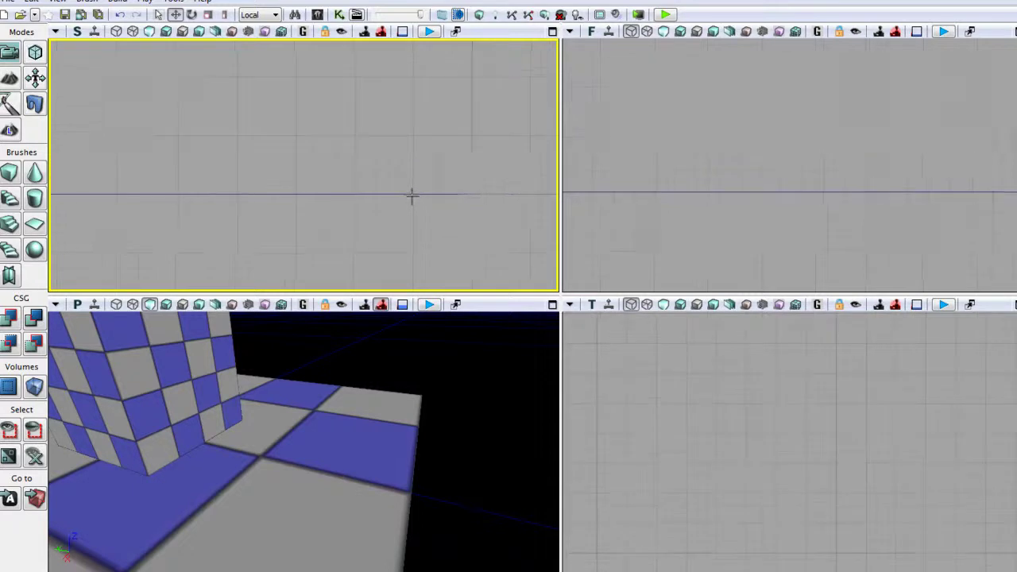
pyautogui.scroll(-3, 484, 204)
pyautogui.scroll(-2, 274, 165)
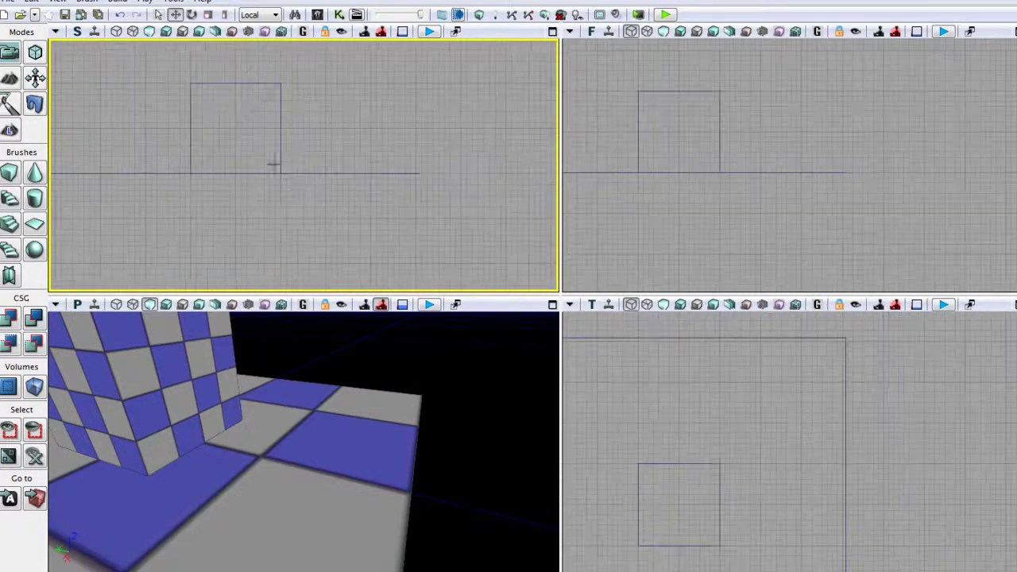
pyautogui.moveTo(273, 164)
pyautogui.mouseDown()
pyautogui.moveTo(352, 249)
pyautogui.moveTo(395, 259)
pyautogui.mouseUp()
pyautogui.scroll(2, 390, 249)
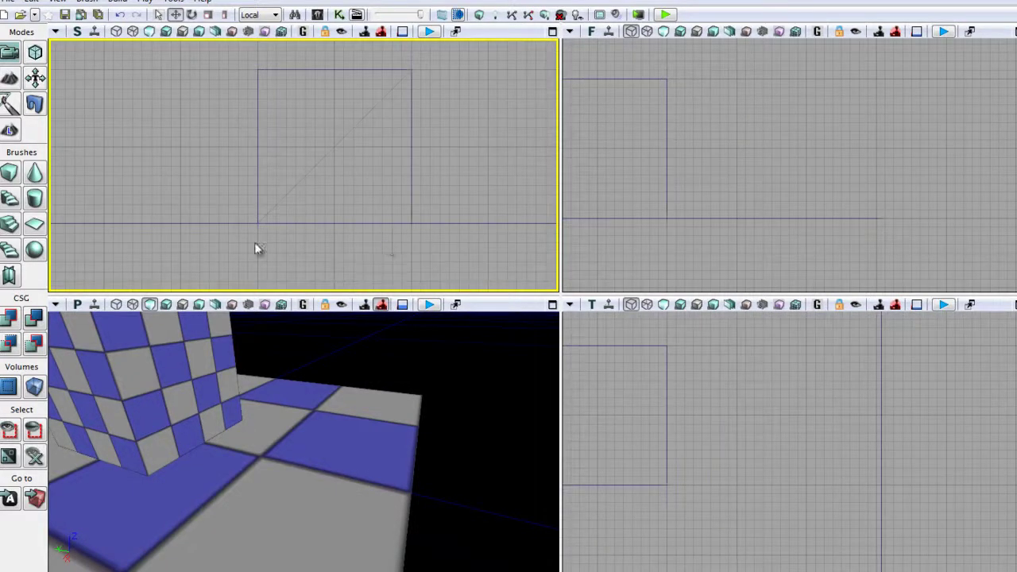
pyautogui.moveTo(256, 250); pyautogui.dragTo(293, 246)
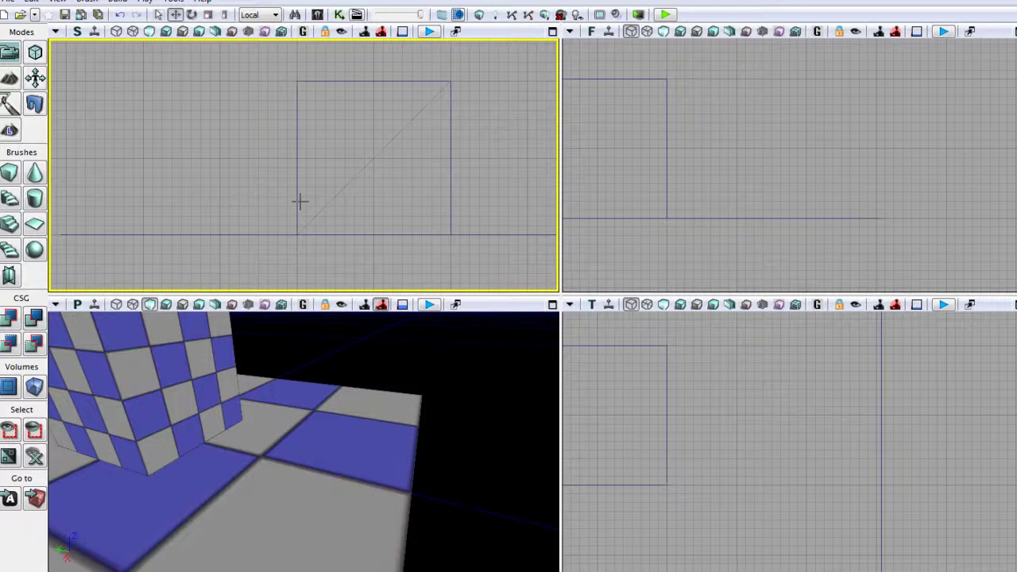
# - Delete the scaled floor sheet and rebuild the geometry for the visible levels
pyautogui.moveTo(252, 338); pyautogui.dragTo(333, 406)
pyautogui.click(335, 406)
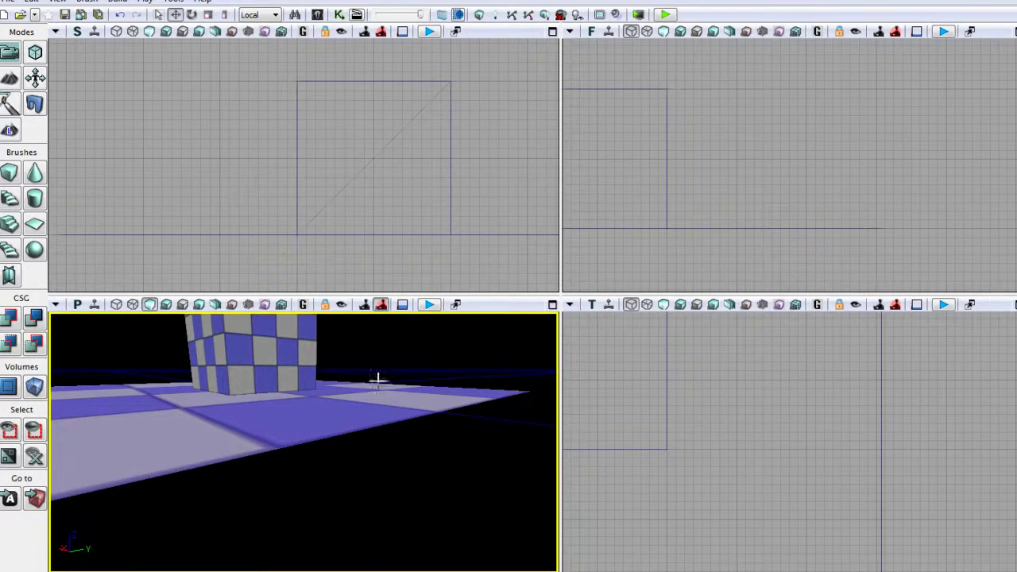
pyautogui.click(230, 234)
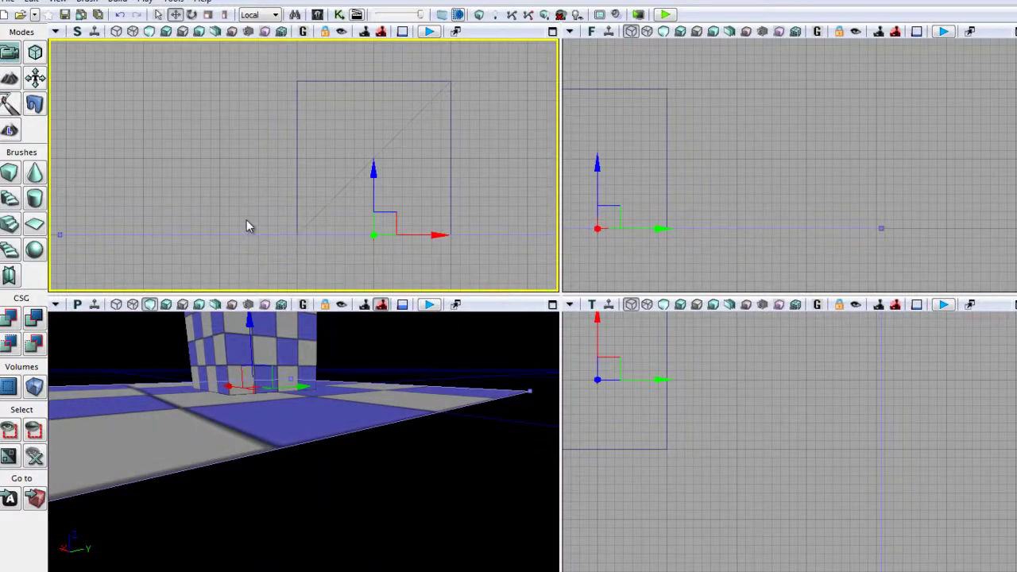
pyautogui.click(246, 227)
pyautogui.click(492, 14)
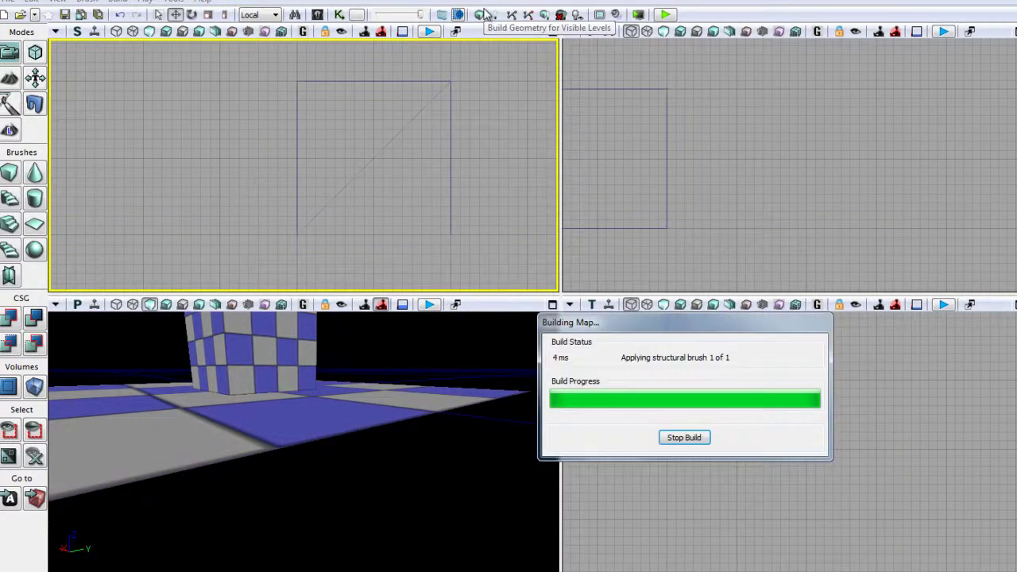
pyautogui.click(794, 309)
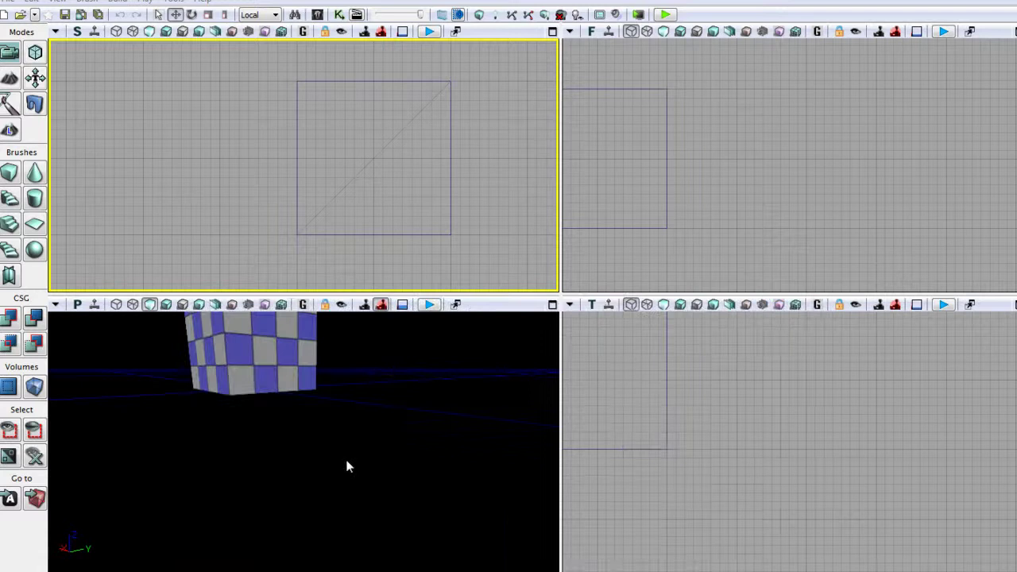
pyautogui.moveTo(348, 466); pyautogui.dragTo(293, 467)
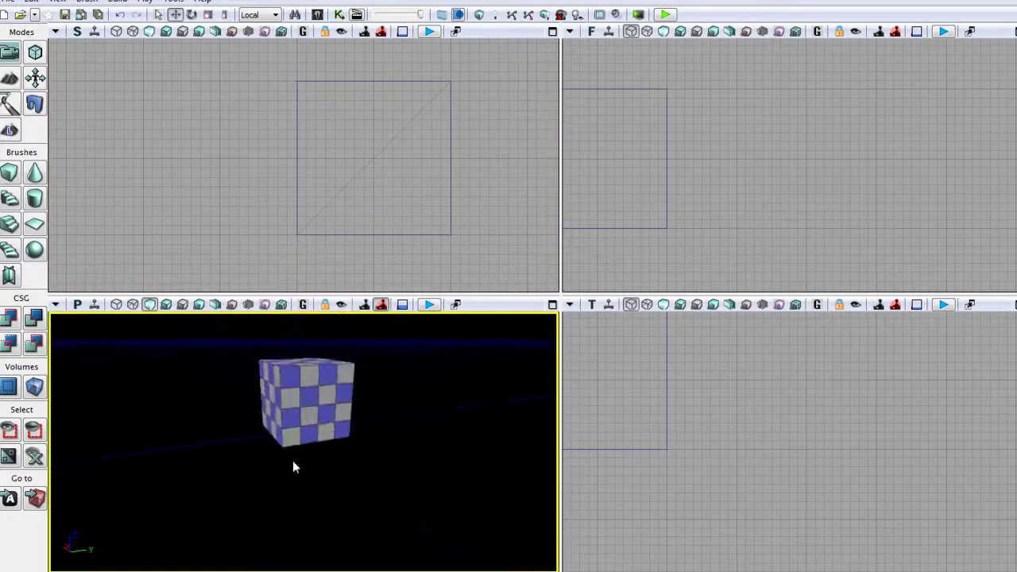
# - Check the Sheet and Cube brush builders' dimension settings without building anything
pyautogui.rightClick(44, 228)
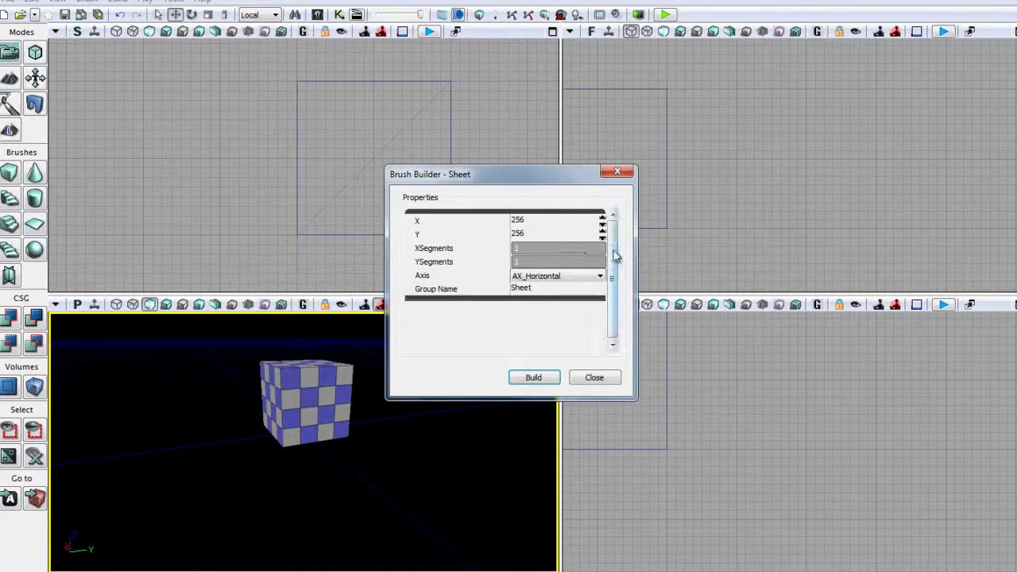
pyautogui.click(617, 171)
pyautogui.rightClick(12, 175)
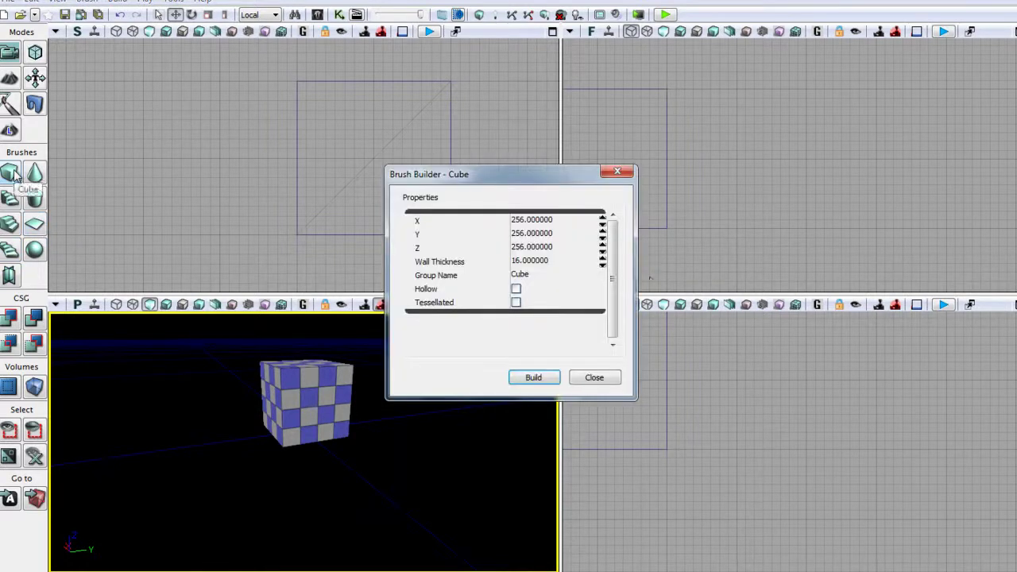
pyautogui.moveTo(560, 181); pyautogui.dragTo(612, 218)
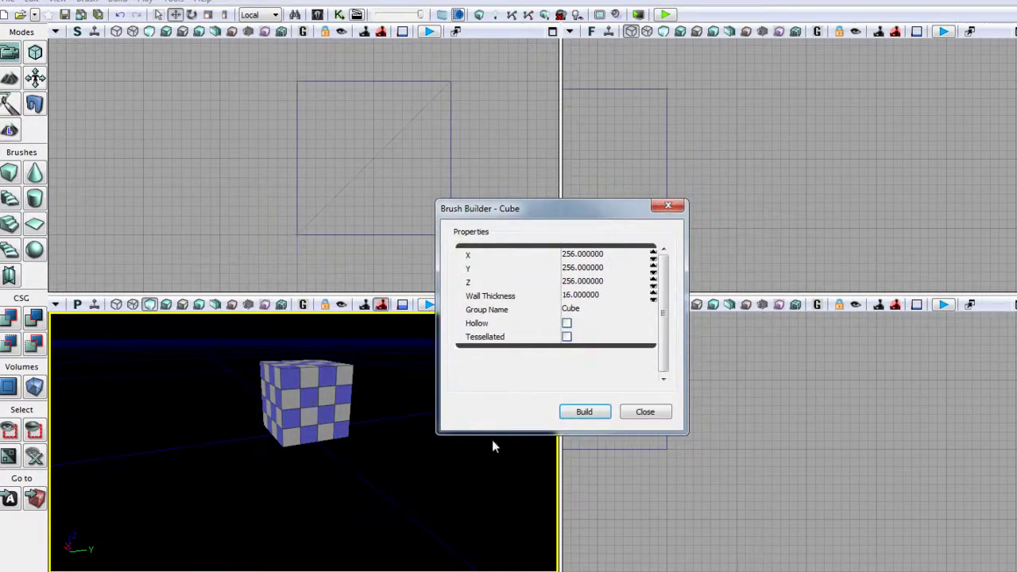
pyautogui.click(666, 207)
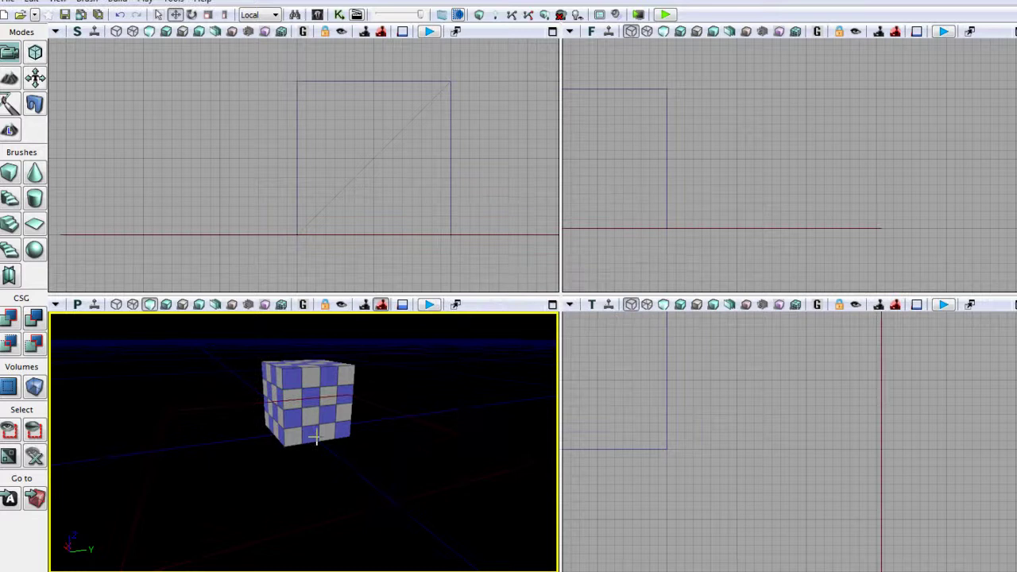
# - Set the Cube brush builder's dimensions to X 560, Y 560 and Z 10
pyautogui.click(9, 172)
pyautogui.rightClick(9, 172)
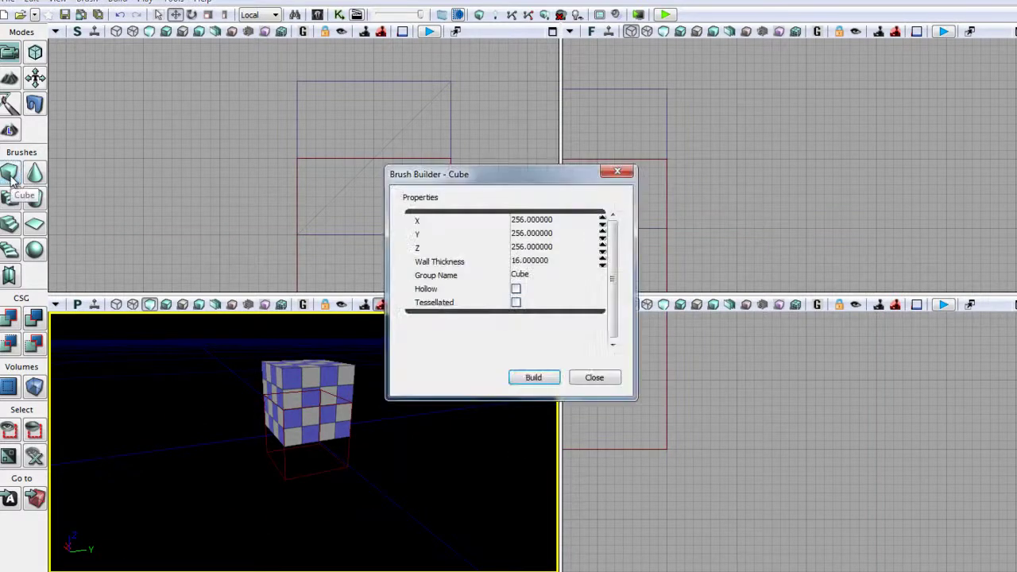
pyautogui.click(575, 232)
pyautogui.click(573, 221)
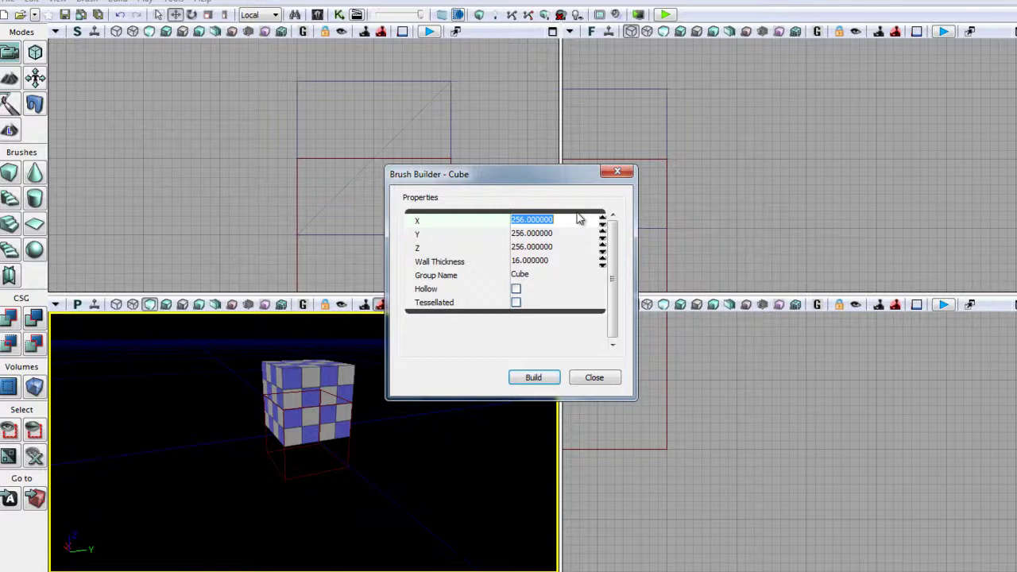
pyautogui.write('560')
pyautogui.press('Tab')
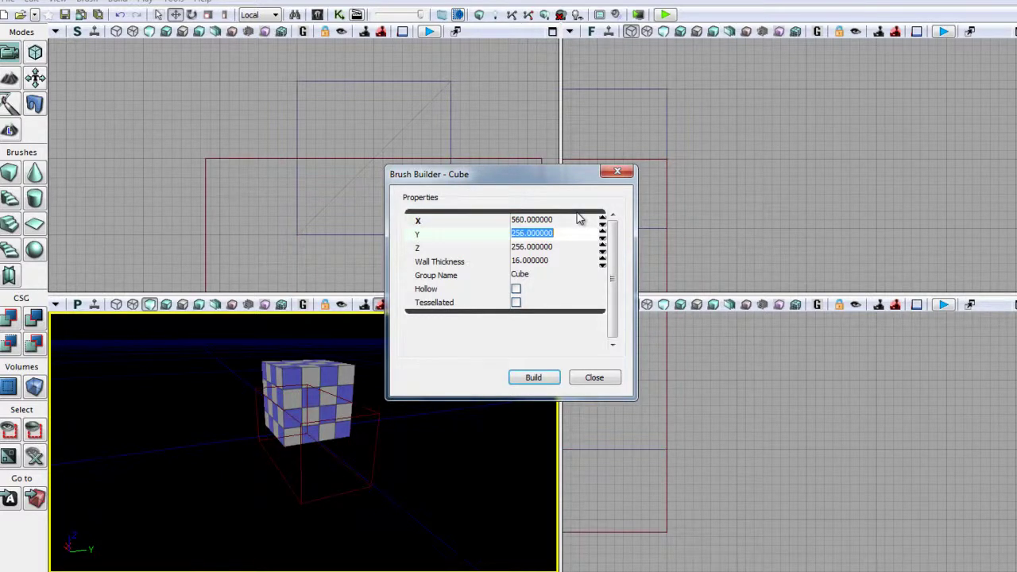
pyautogui.write('560')
pyautogui.press('Tab')
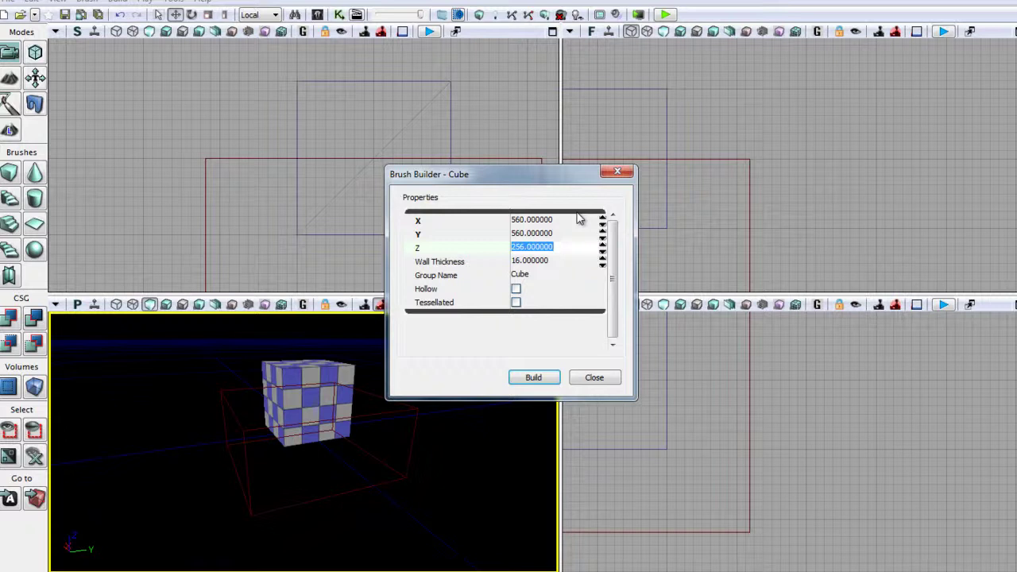
pyautogui.write('10')
pyautogui.press('Return')
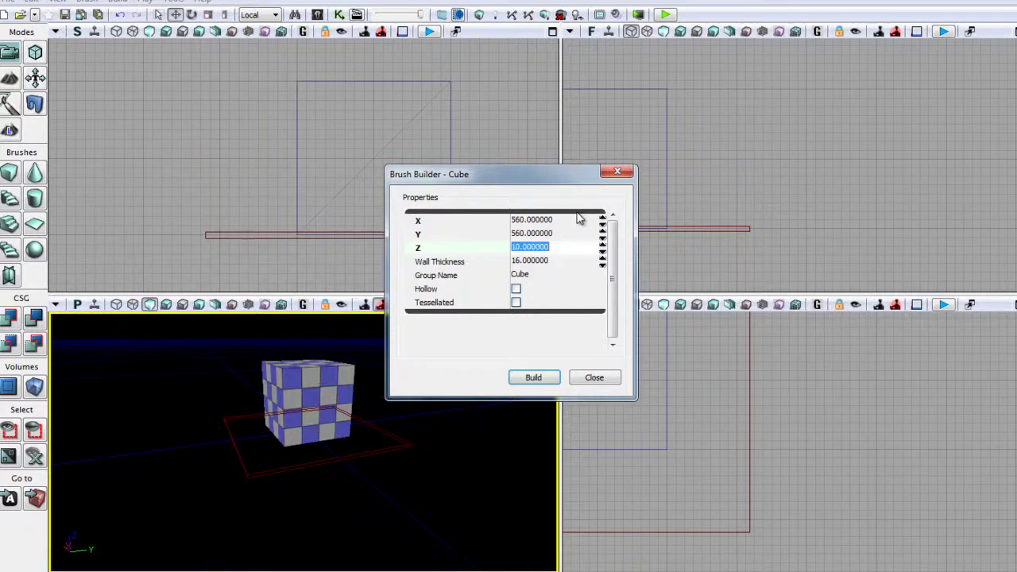
# - Build the thin floor brush under the cube and add it to the level with CSG Add
pyautogui.click(534, 378)
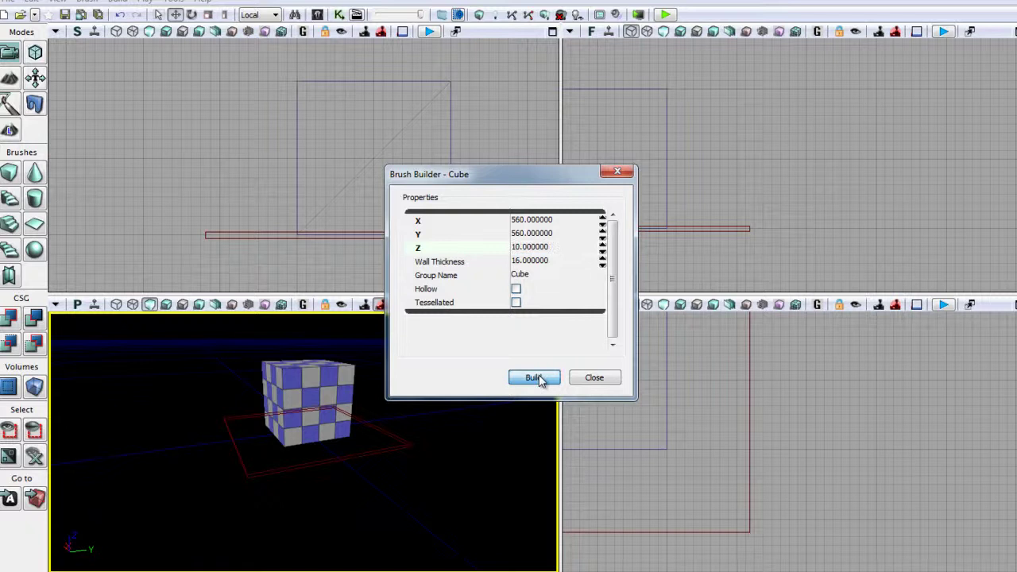
pyautogui.click(592, 378)
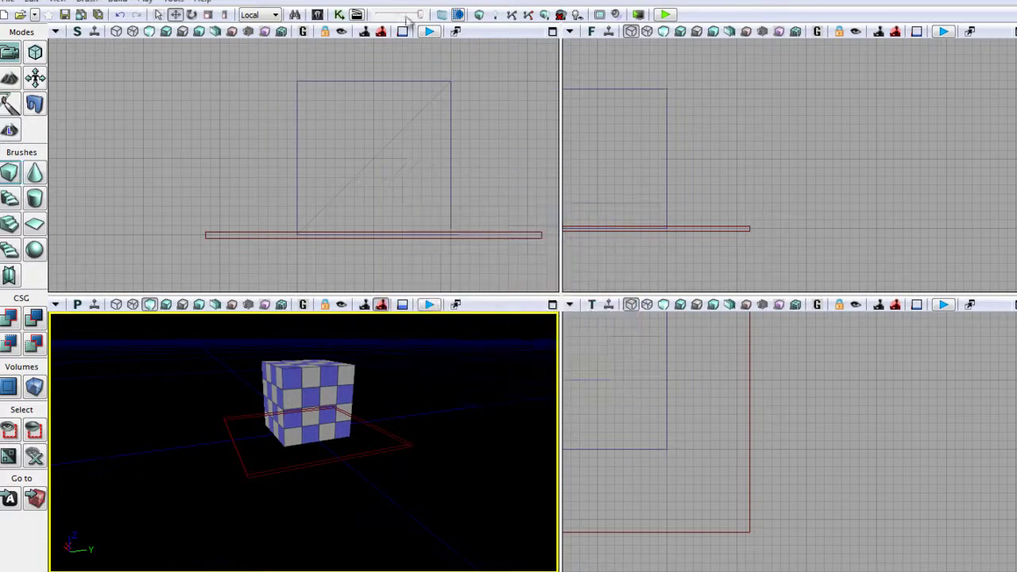
pyautogui.click(9, 317)
pyautogui.moveTo(447, 482)
pyautogui.mouseDown(button='right')
pyautogui.moveTo(332, 472)
pyautogui.moveTo(264, 495)
pyautogui.moveTo(442, 468)
pyautogui.mouseUp(button='right')
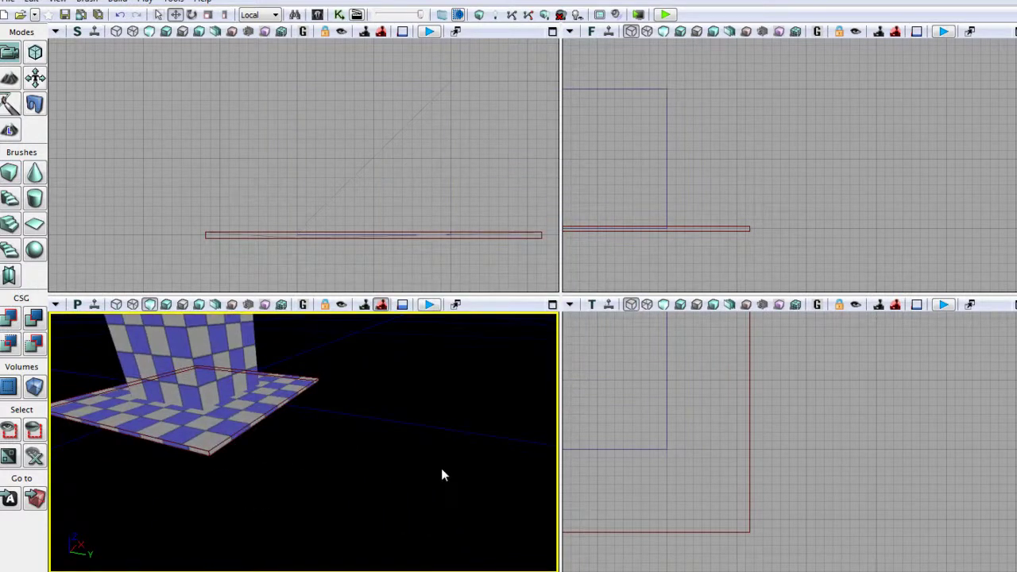
# - Examine how the cube's base meets the floor slab in the perspective, side and front views
pyautogui.click(159, 14)
pyautogui.moveTo(347, 382); pyautogui.dragTo(48, 422, button='right')
pyautogui.moveTo(50, 429); pyautogui.dragTo(78, 375)
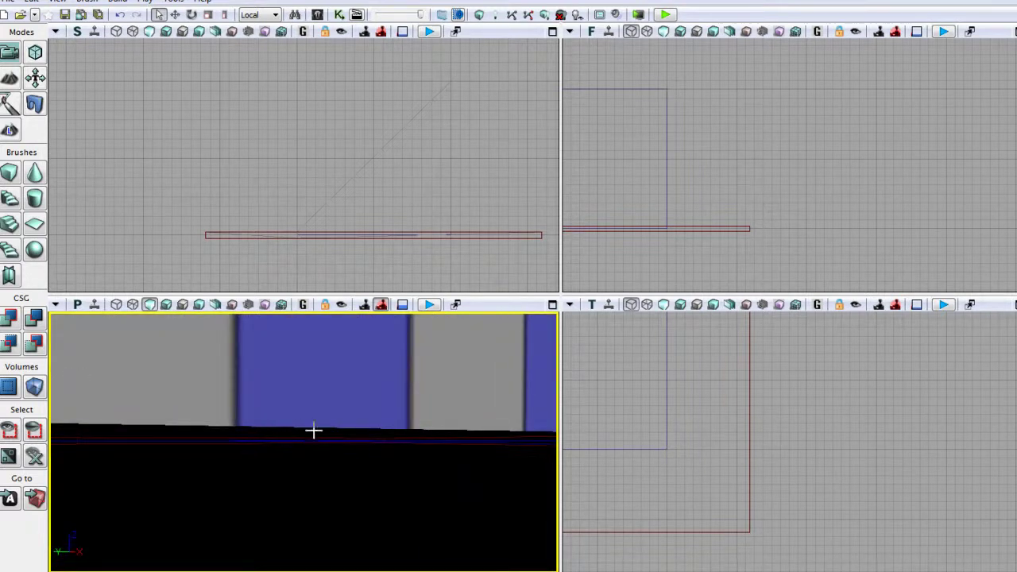
pyautogui.moveTo(315, 411); pyautogui.dragTo(305, 532)
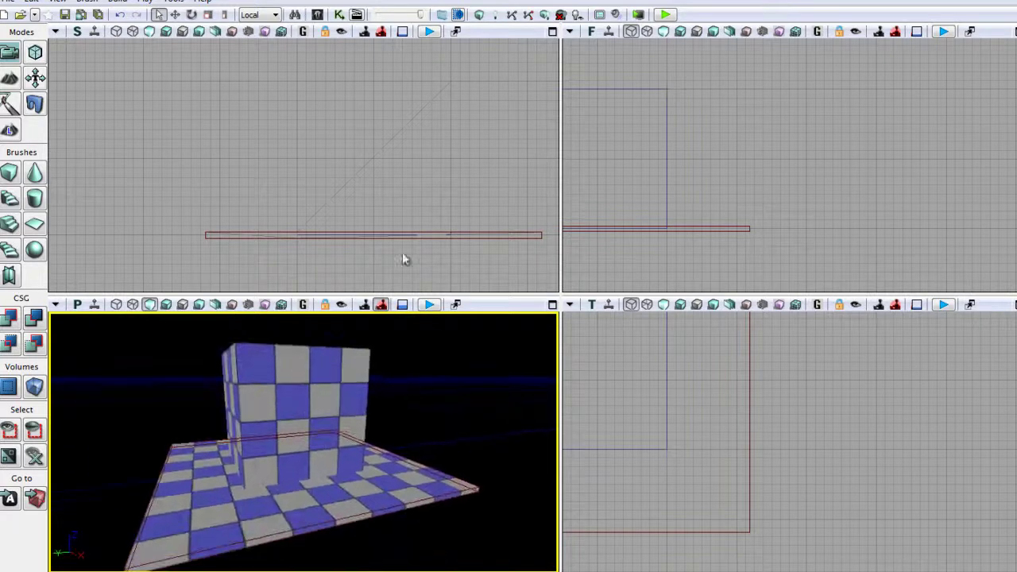
pyautogui.moveTo(443, 266)
pyautogui.mouseDown()
pyautogui.moveTo(413, 278)
pyautogui.moveTo(318, 276)
pyautogui.mouseUp()
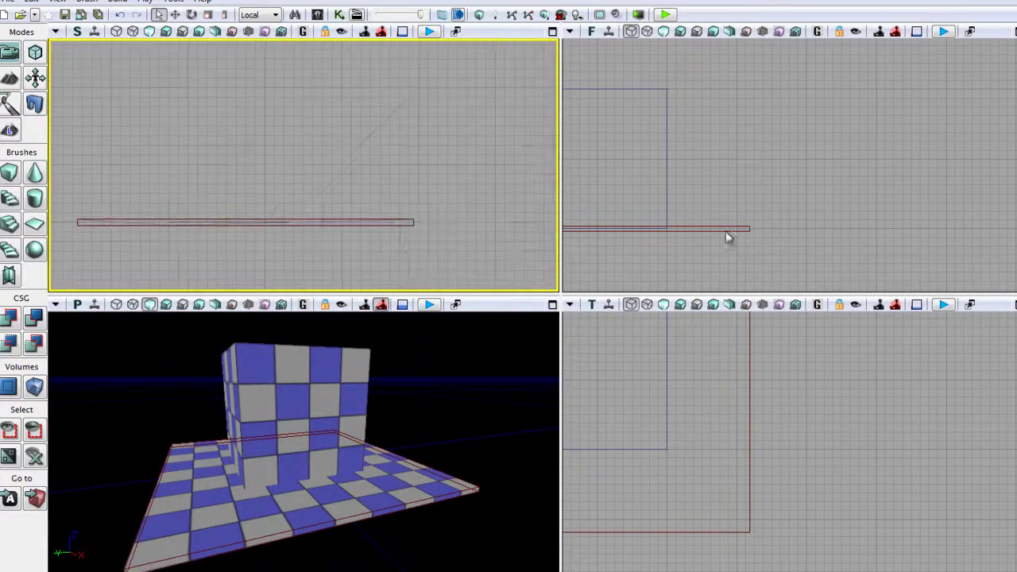
pyautogui.moveTo(726, 236)
pyautogui.mouseDown()
pyautogui.moveTo(821, 220)
pyautogui.moveTo(908, 226)
pyautogui.mouseUp()
pyautogui.scroll(5, 868, 242)
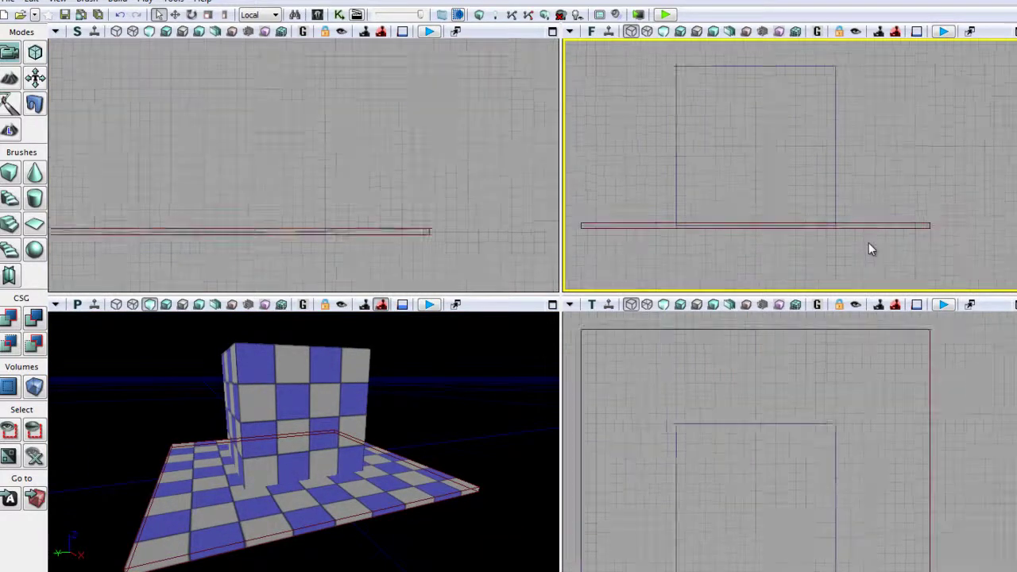
pyautogui.moveTo(770, 246)
pyautogui.mouseDown()
pyautogui.moveTo(867, 273)
pyautogui.moveTo(962, 281)
pyautogui.moveTo(783, 278)
pyautogui.mouseUp()
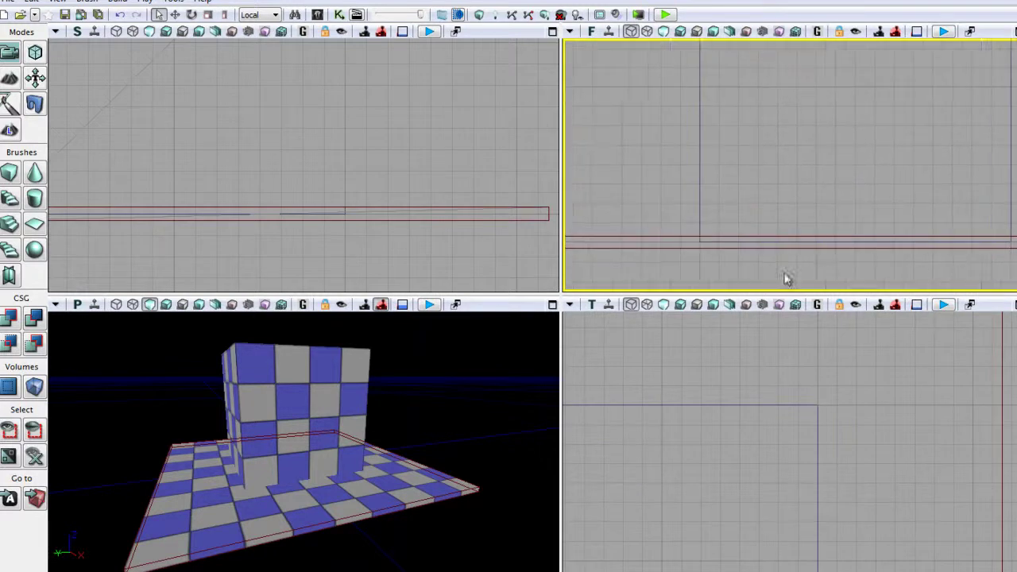
# - Select the cube and try moving it vertically in the front view with the Translate tool
pyautogui.click(700, 223)
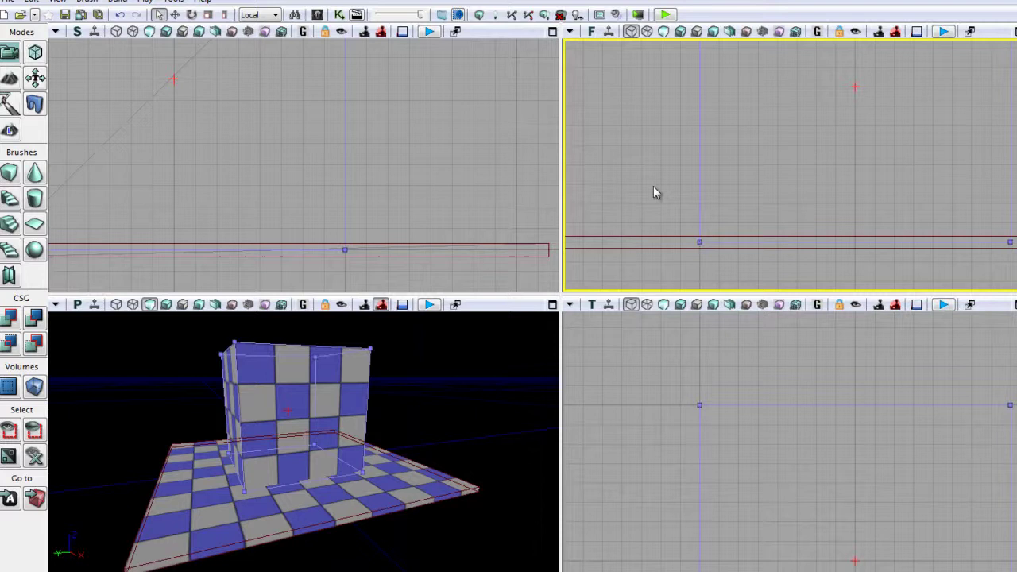
pyautogui.scroll(-3, 653, 186)
pyautogui.moveTo(629, 142); pyautogui.dragTo(643, 186)
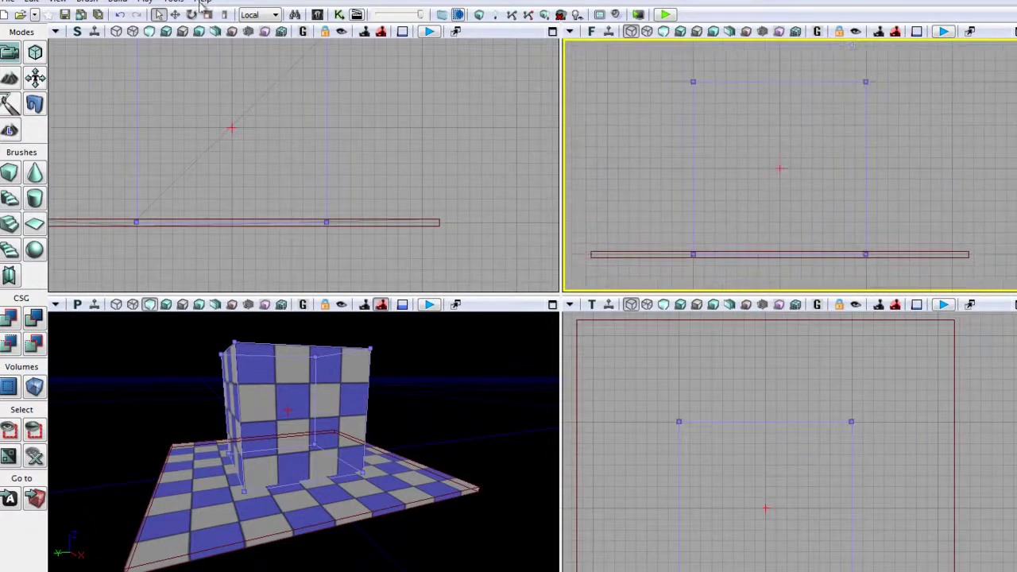
pyautogui.press('space')
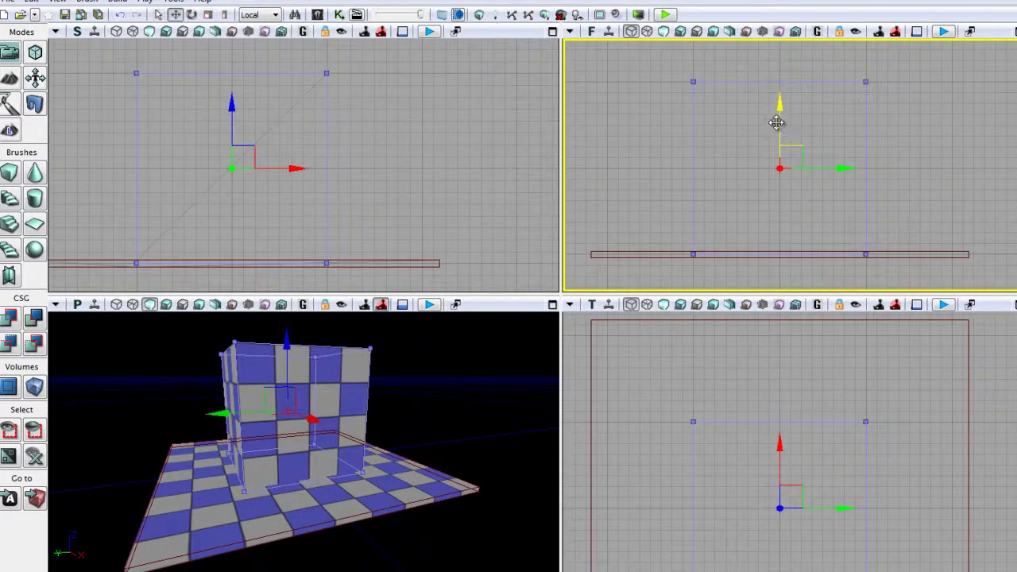
pyautogui.moveTo(776, 122)
pyautogui.mouseDown()
pyautogui.moveTo(768, 133)
pyautogui.moveTo(778, 132)
pyautogui.mouseUp()
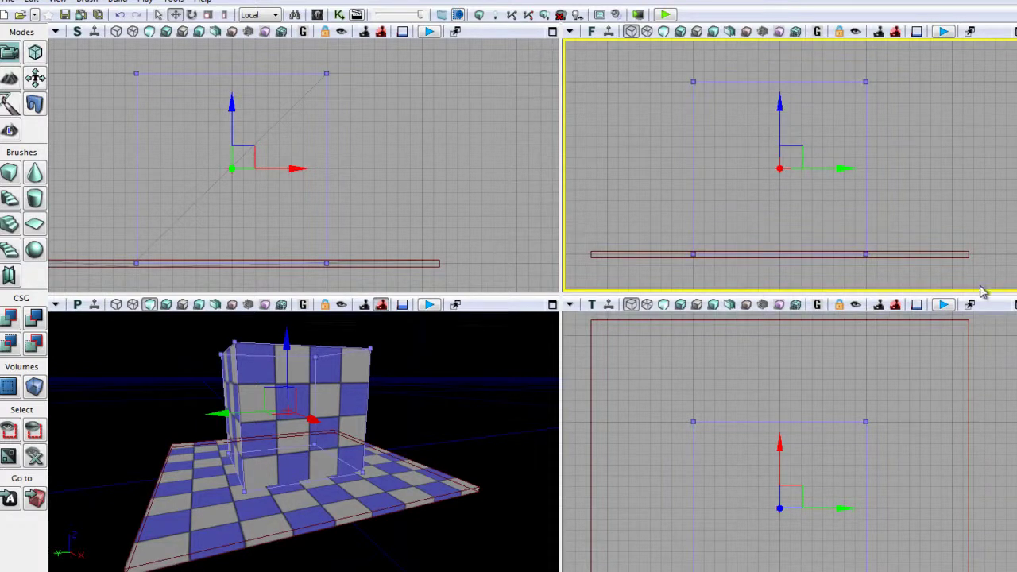
# - Try moving the red builder brush vertically in the front view, and clear the selection
pyautogui.click(968, 256)
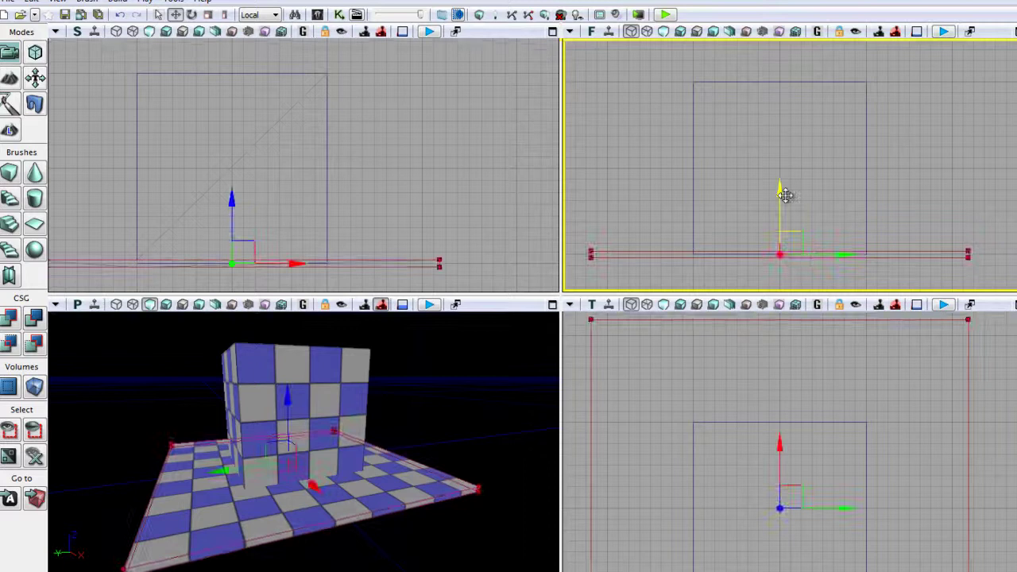
pyautogui.moveTo(784, 192)
pyautogui.mouseDown()
pyautogui.moveTo(783, 207)
pyautogui.moveTo(793, 173)
pyautogui.moveTo(797, 196)
pyautogui.moveTo(797, 187)
pyautogui.mouseUp()
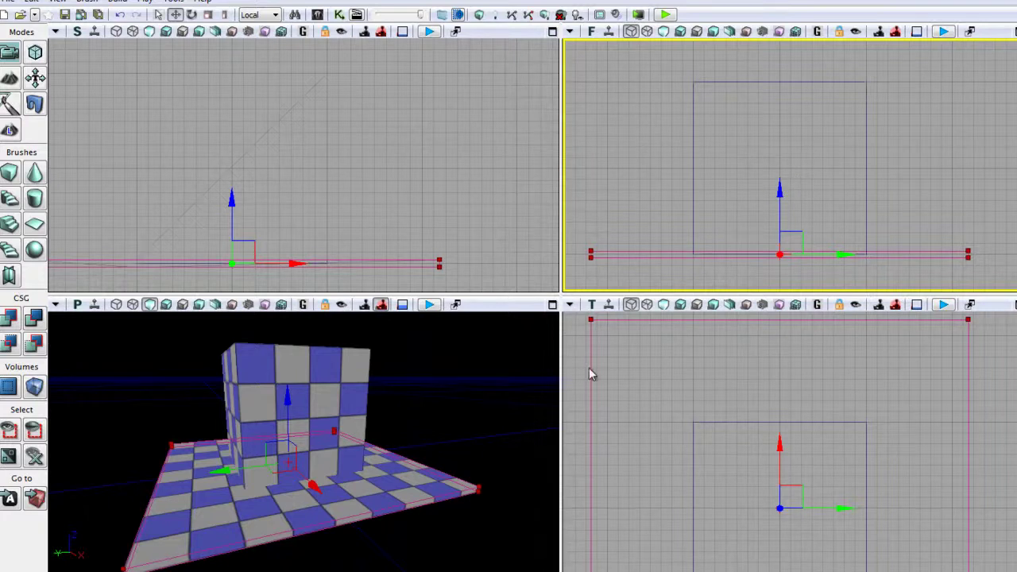
pyautogui.click(499, 381)
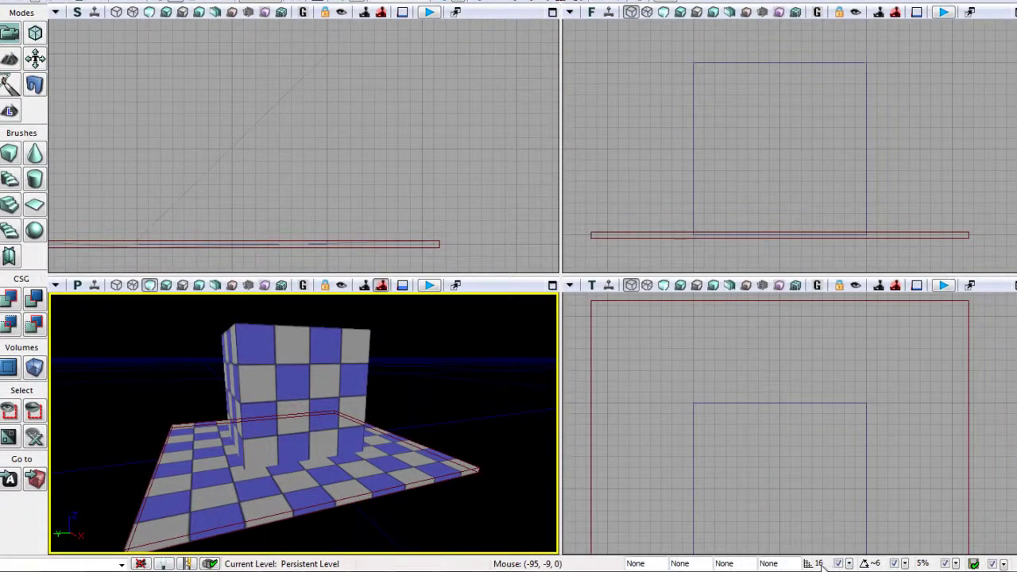
# - Try drag grid snap sizes of 4 and 64, and set the snap size back to 16
pyautogui.click(848, 563)
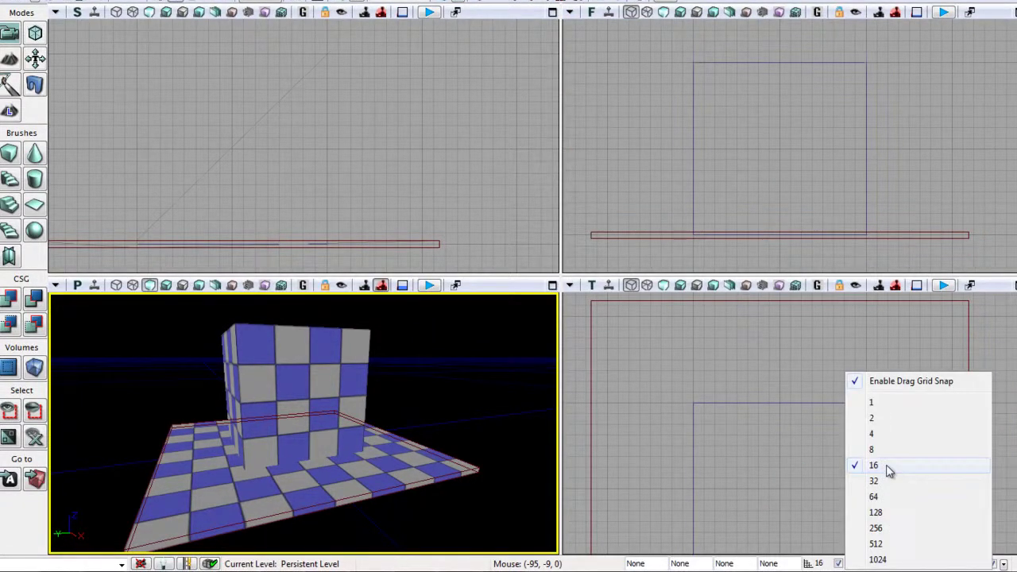
pyautogui.click(874, 434)
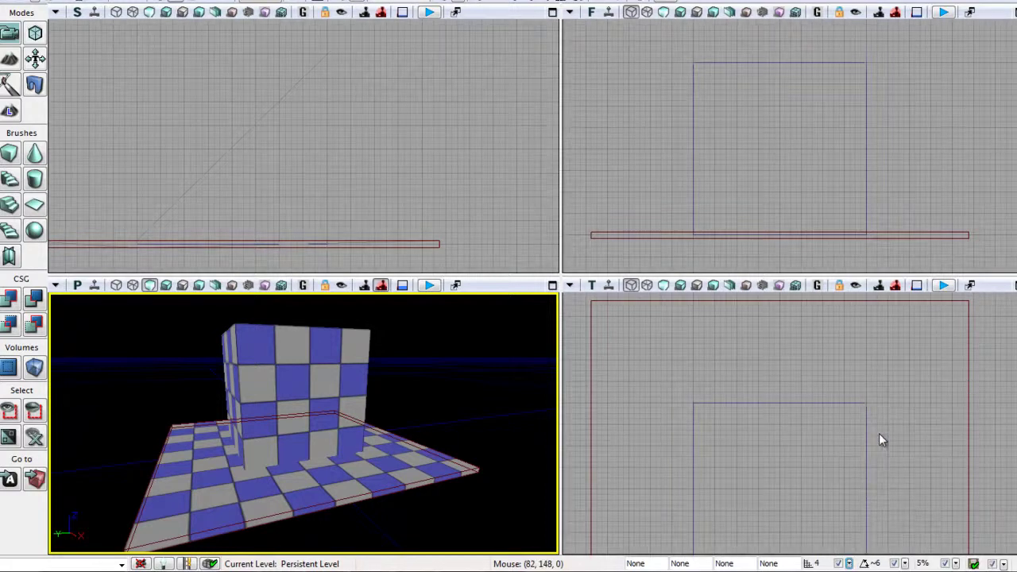
pyautogui.click(848, 563)
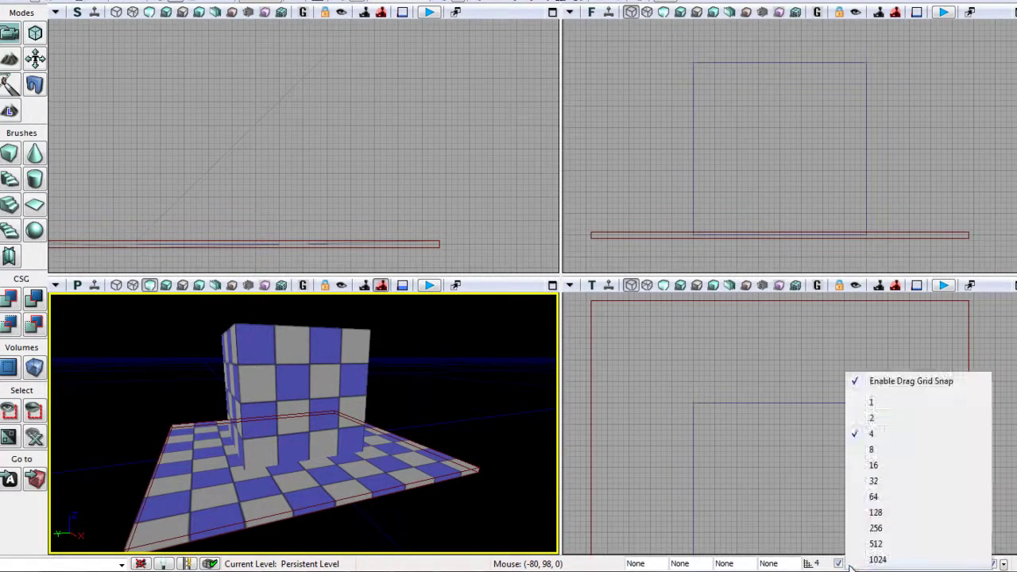
pyautogui.click(883, 497)
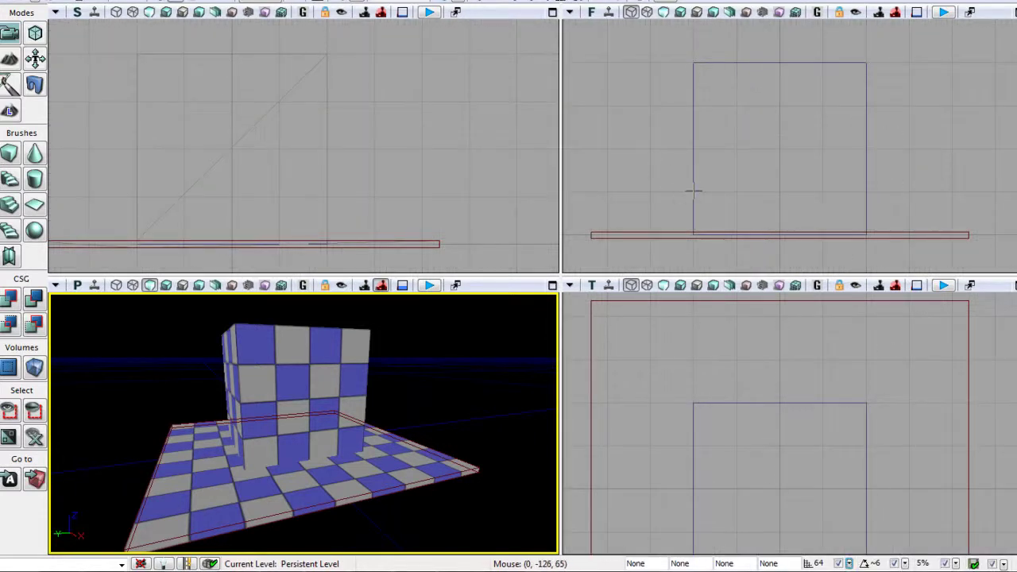
pyautogui.click(850, 563)
pyautogui.click(882, 468)
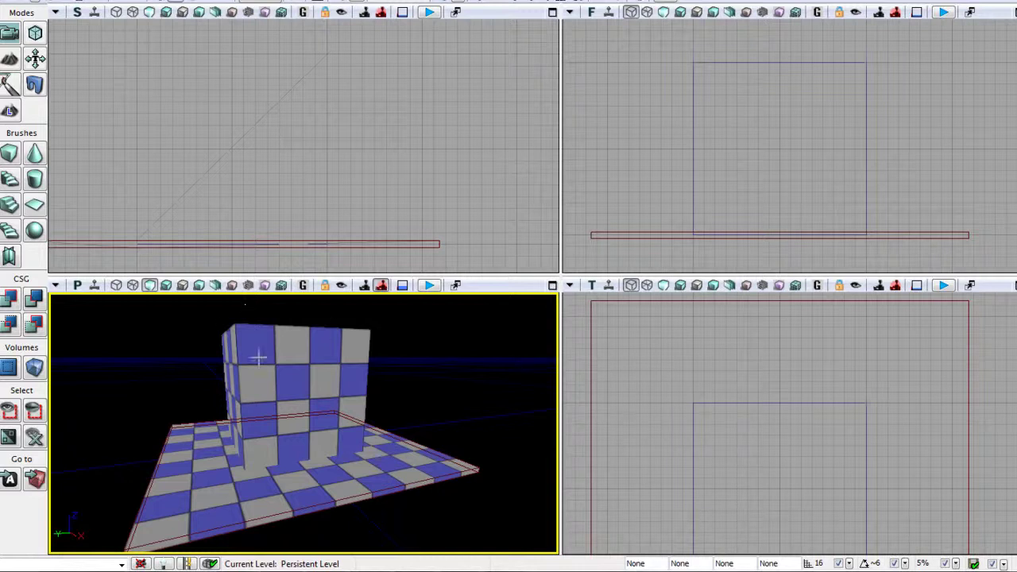
# - Select the cube and the red builder brush in turn to compare them, and clear the selection
pyautogui.click(693, 141)
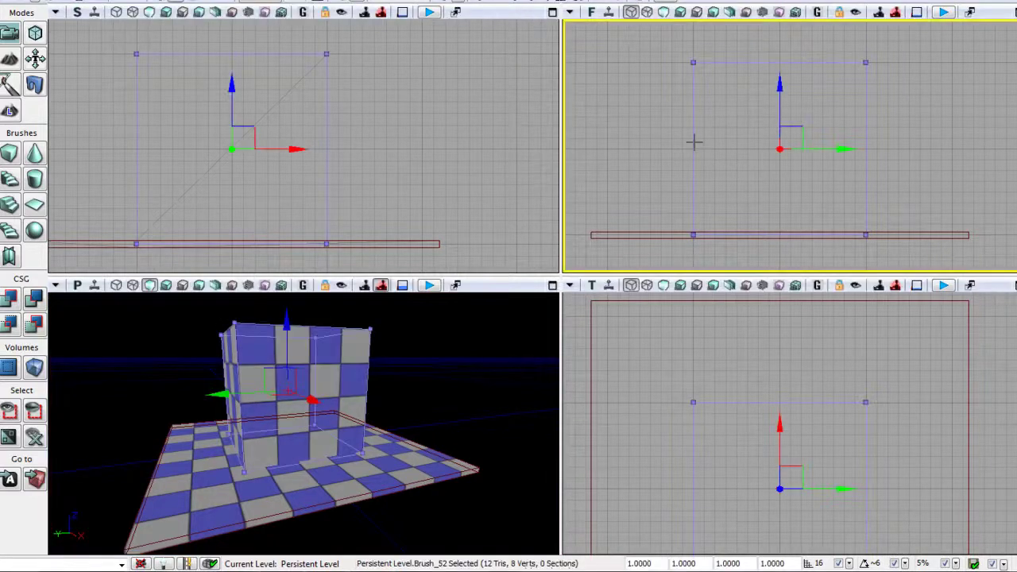
pyautogui.click(427, 451)
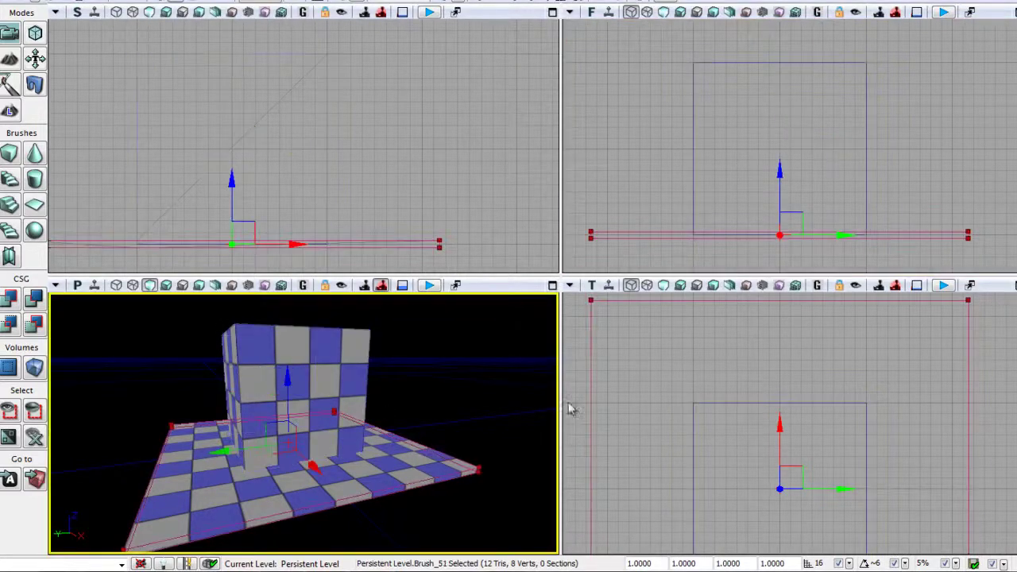
pyautogui.click(591, 346)
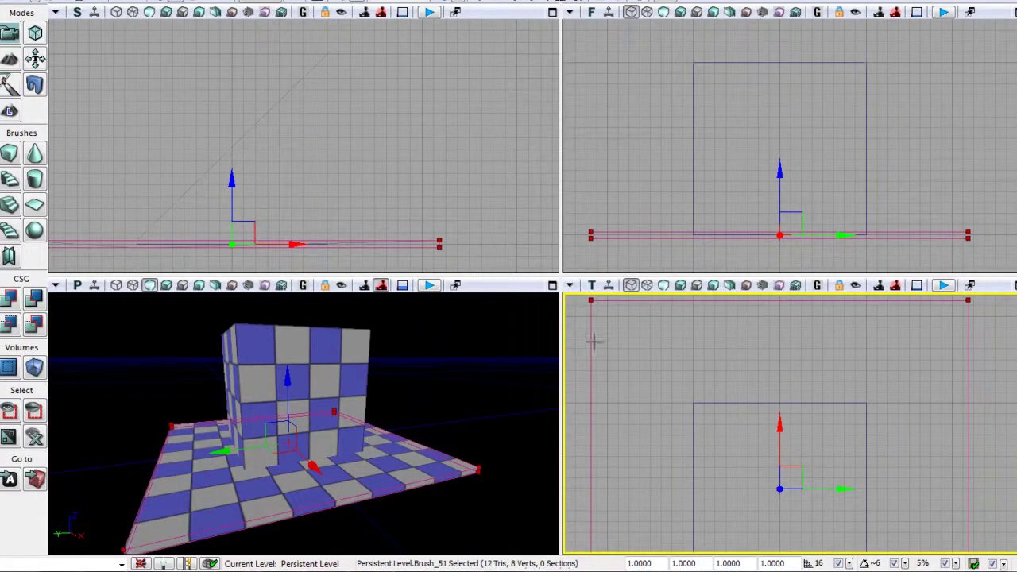
pyautogui.click(511, 363)
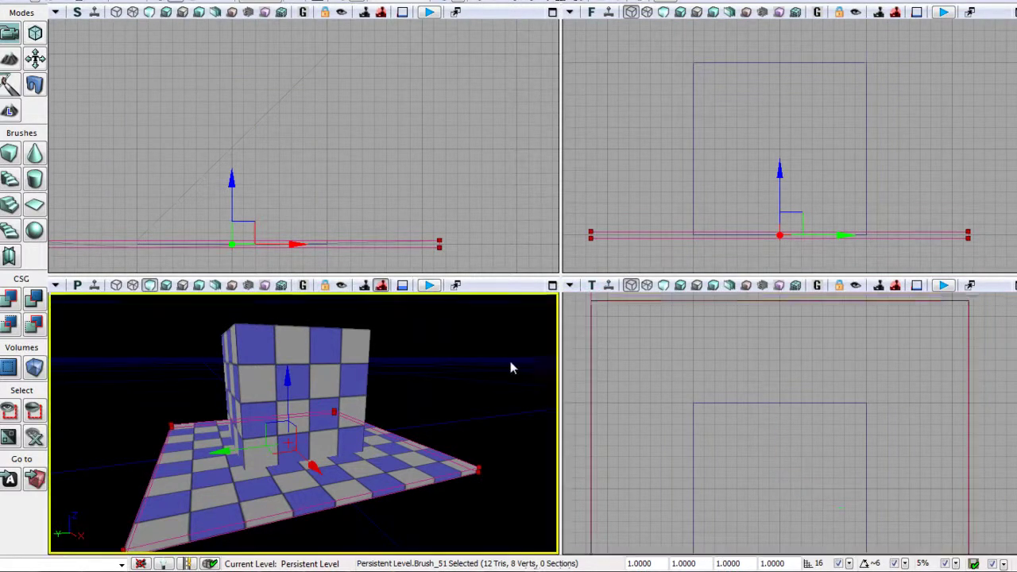
# - Hide the red builder brush, and check the floor slab's own brush by selecting and deselecting it in the top view
pyautogui.click(588, 340)
pyautogui.click(575, 371)
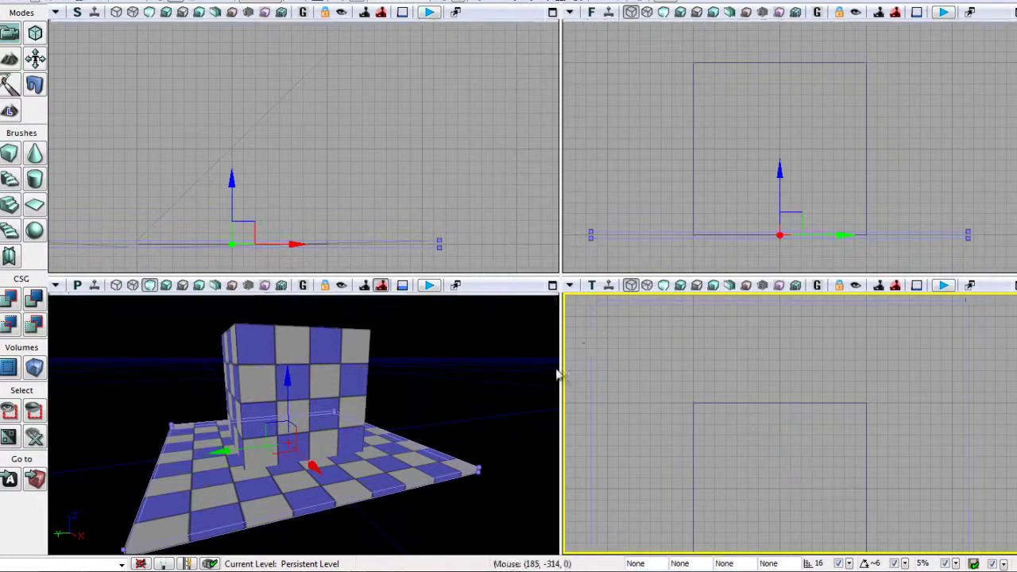
pyautogui.click(451, 380)
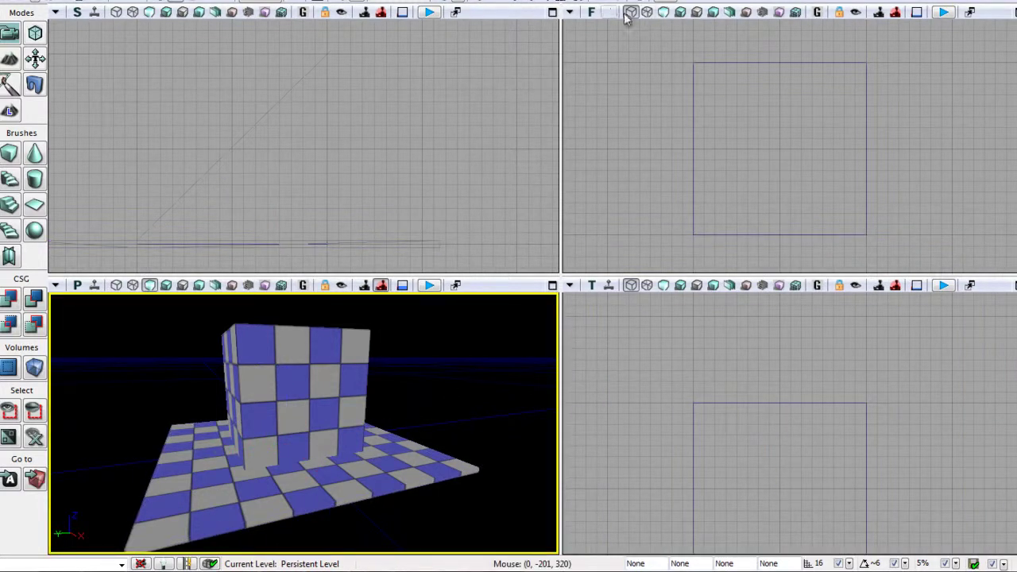
# - Rebuild the level geometry, dismiss the map check report, and show the red builder brush again
pyautogui.click(487, 3)
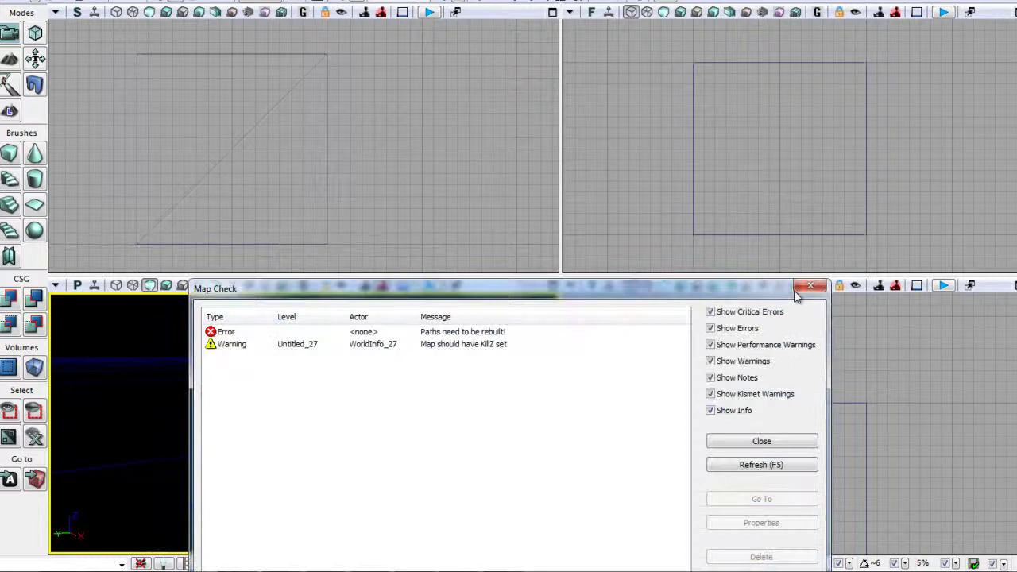
pyautogui.click(797, 287)
pyautogui.moveTo(440, 401); pyautogui.dragTo(133, 410, button='right')
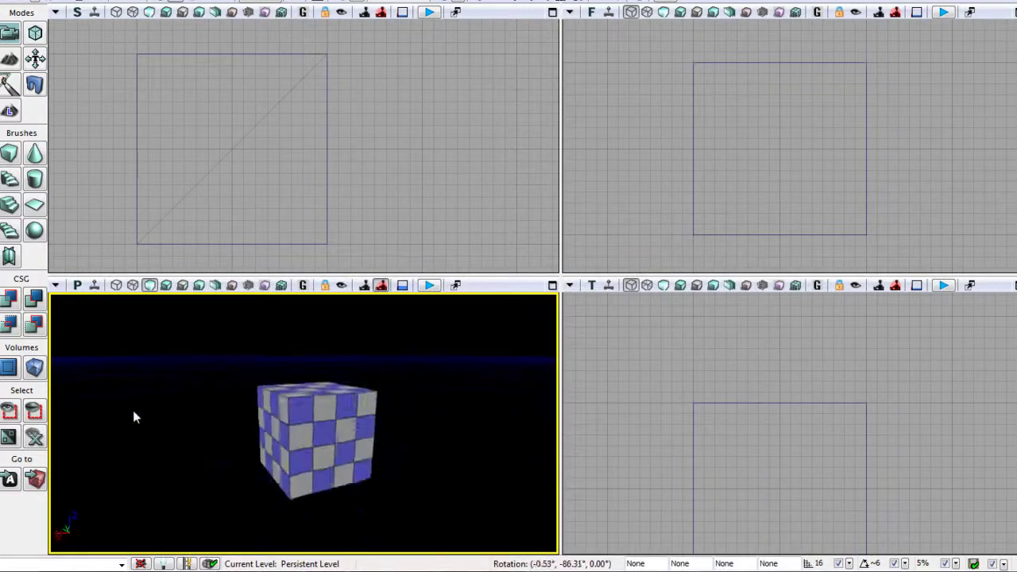
pyautogui.moveTo(135, 416); pyautogui.dragTo(361, 428)
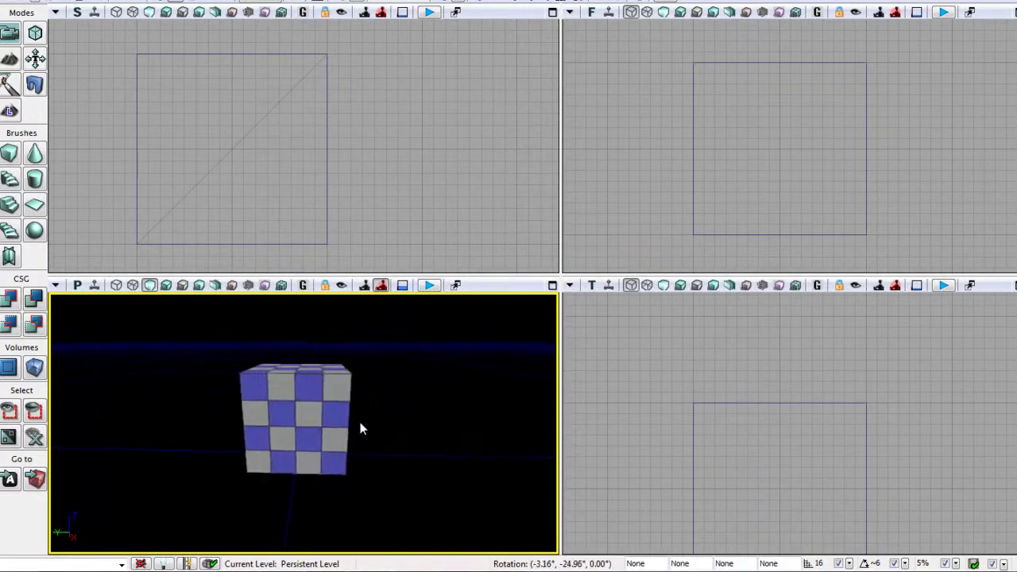
pyautogui.press('b')
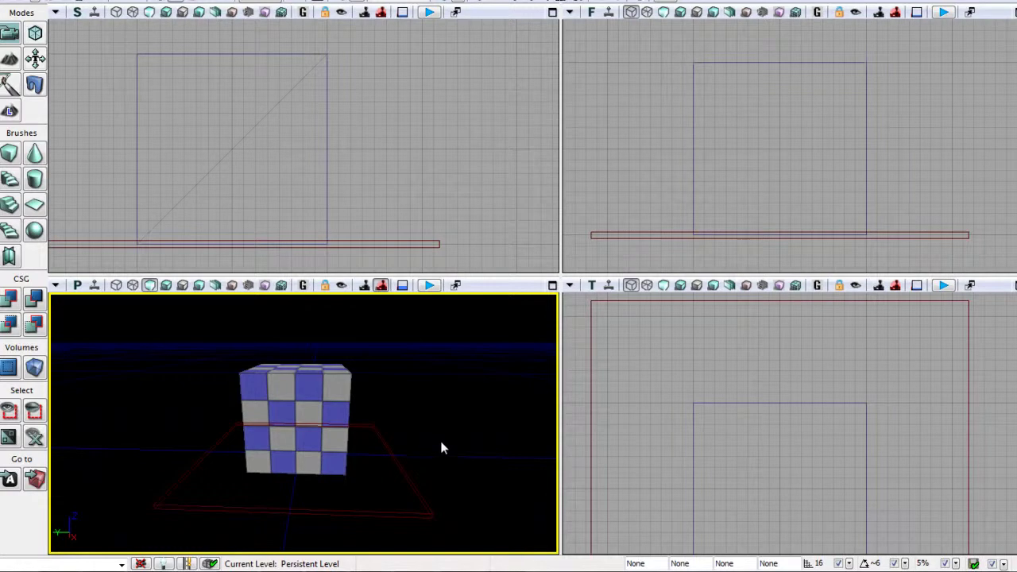
# - Build the cube builder brush with X, Y and Z all set to 256
pyautogui.rightClick(11, 153)
pyautogui.click(512, 200)
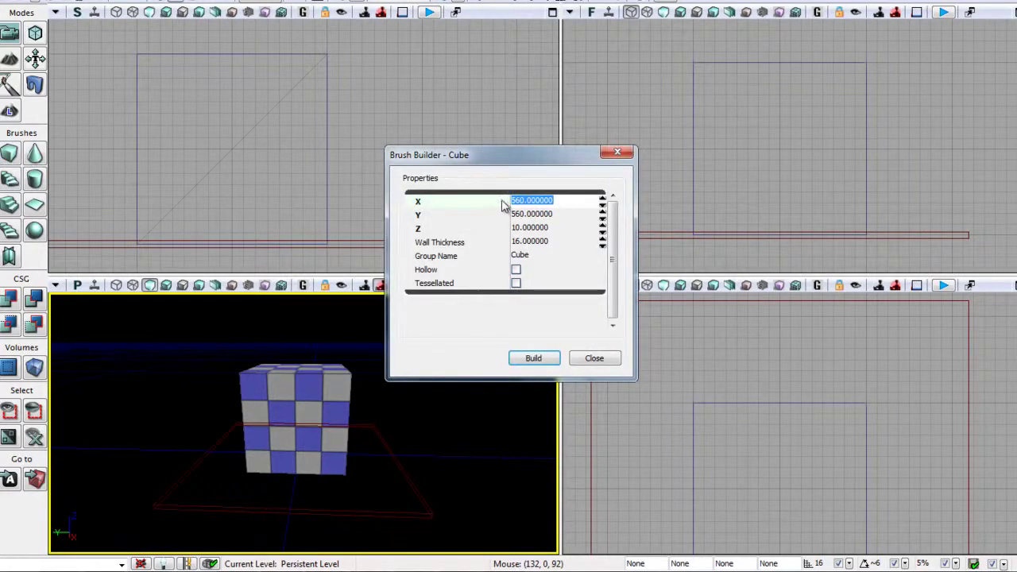
pyautogui.write('256')
pyautogui.press('Tab')
pyautogui.write('256')
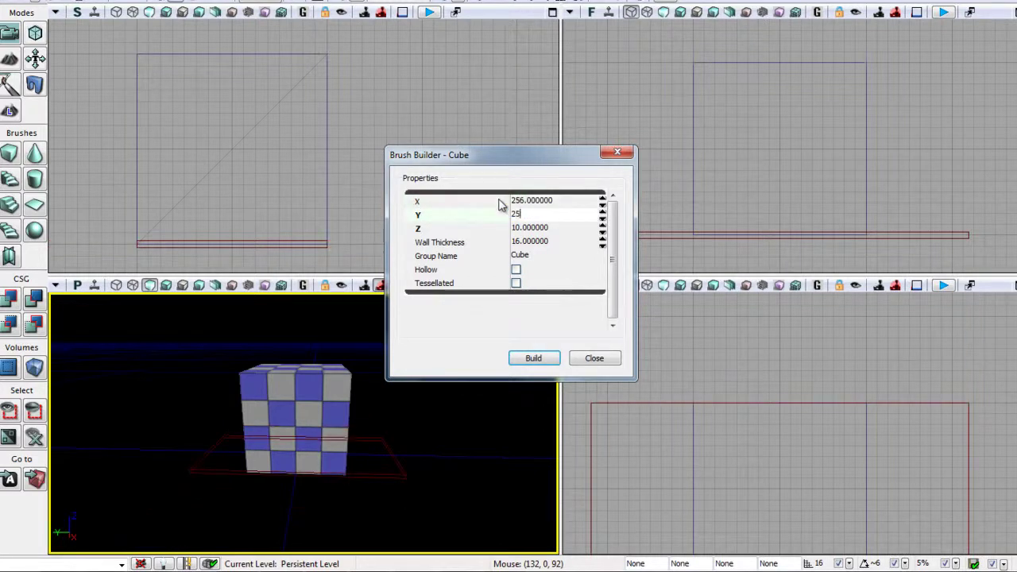
pyautogui.press('Tab')
pyautogui.write('256')
pyautogui.click(546, 363)
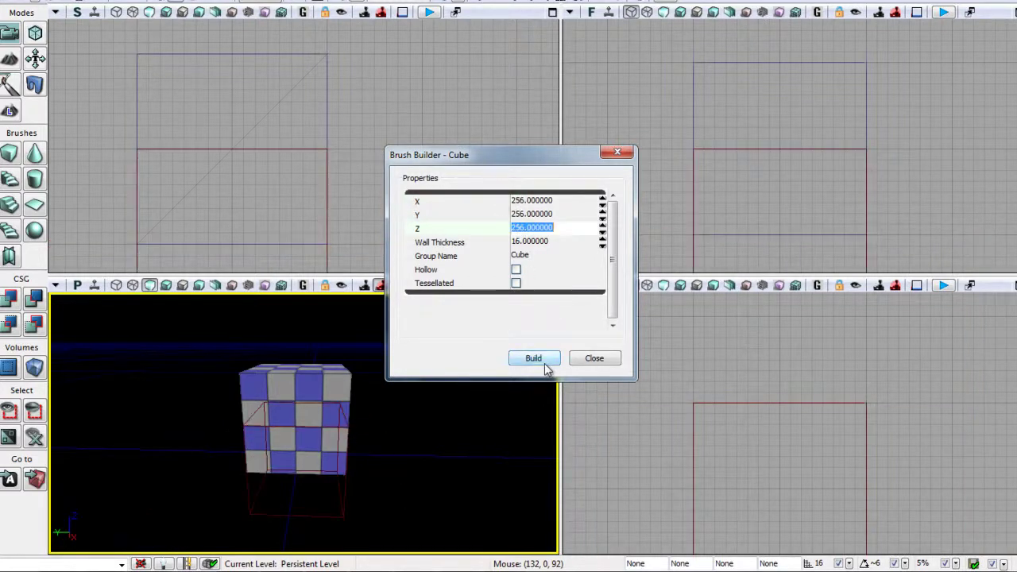
pyautogui.click(595, 358)
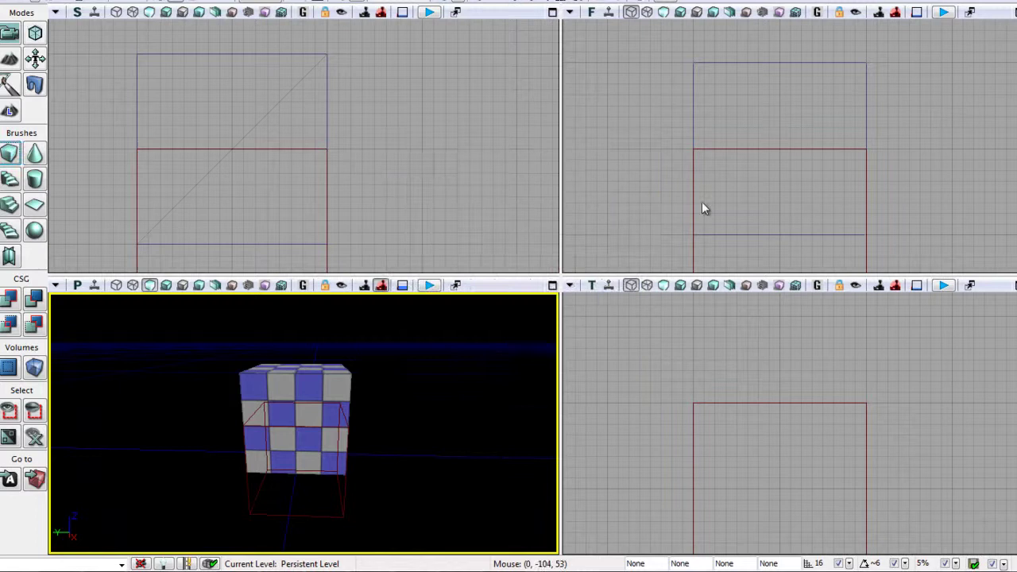
# - Move the red builder brush up and half a cube width along X so it overlaps the cube's upper corner
pyautogui.moveTo(437, 397); pyautogui.dragTo(228, 438, button='right')
pyautogui.moveTo(376, 388); pyautogui.dragTo(530, 382, button='right')
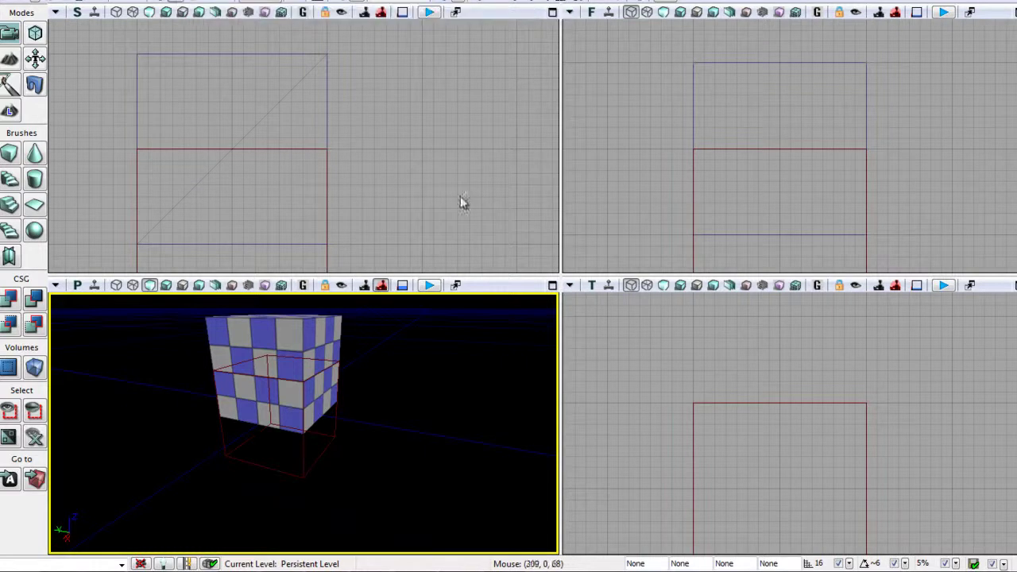
pyautogui.click(326, 157)
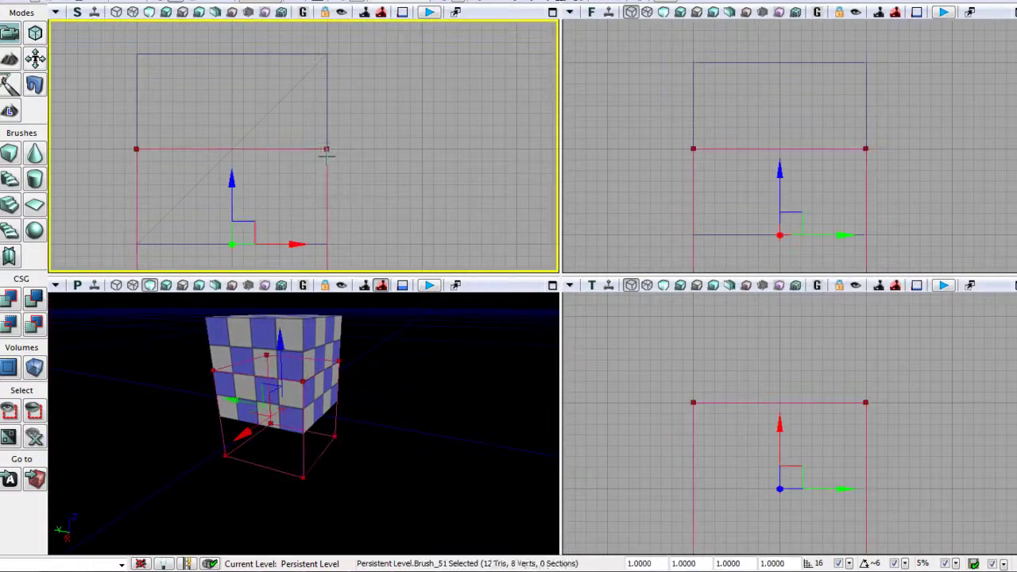
pyautogui.moveTo(232, 179)
pyautogui.mouseDown()
pyautogui.moveTo(234, 11)
pyautogui.moveTo(235, 20)
pyautogui.mouseUp()
pyautogui.moveTo(279, 59); pyautogui.dragTo(374, 52)
pyautogui.moveTo(378, 357); pyautogui.dragTo(524, 375, button='right')
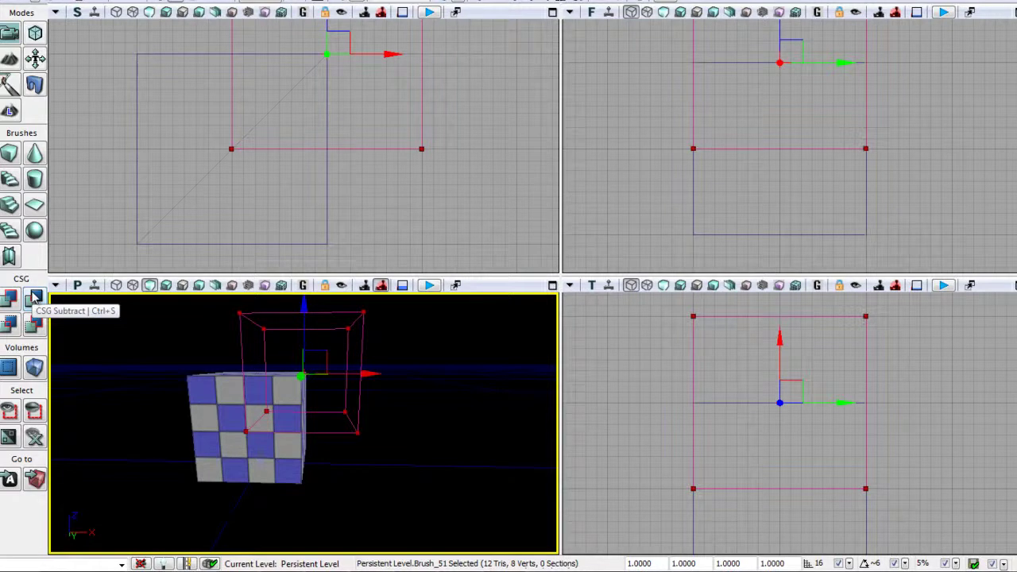
# - Subtract the builder brush from the cube with CSG Subtract, and clear the selection
pyautogui.click(34, 300)
pyautogui.click(388, 389)
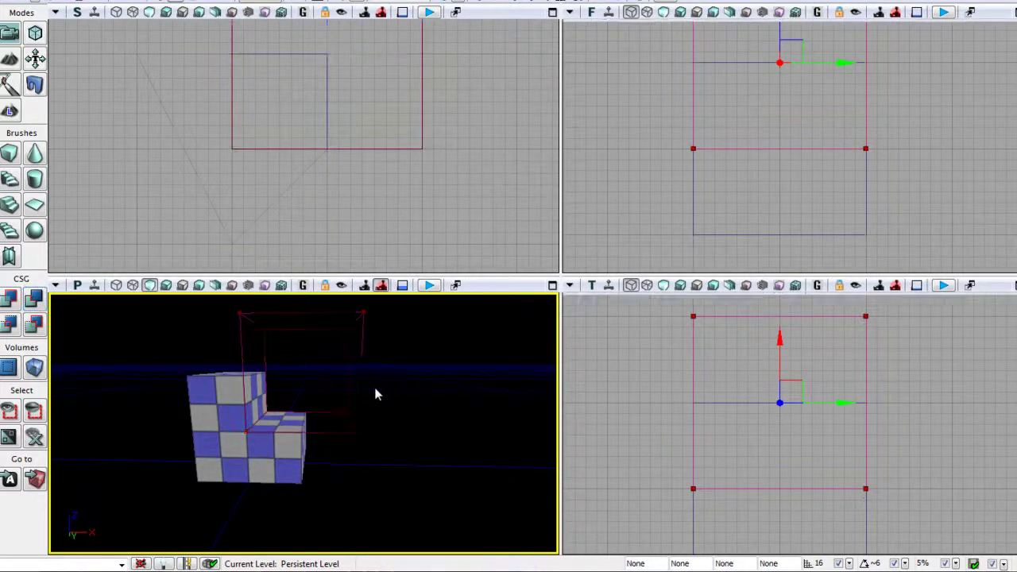
pyautogui.moveTo(382, 392); pyautogui.dragTo(396, 418, button='right')
# - Select the red builder brush and move it diagonally up and outward, half a cube width along X and Z in the side view
pyautogui.click(380, 407)
pyautogui.moveTo(448, 185); pyautogui.dragTo(440, 257, button='right')
pyautogui.scroll(-1, 440, 245)
pyautogui.moveTo(392, 161); pyautogui.dragTo(490, 163)
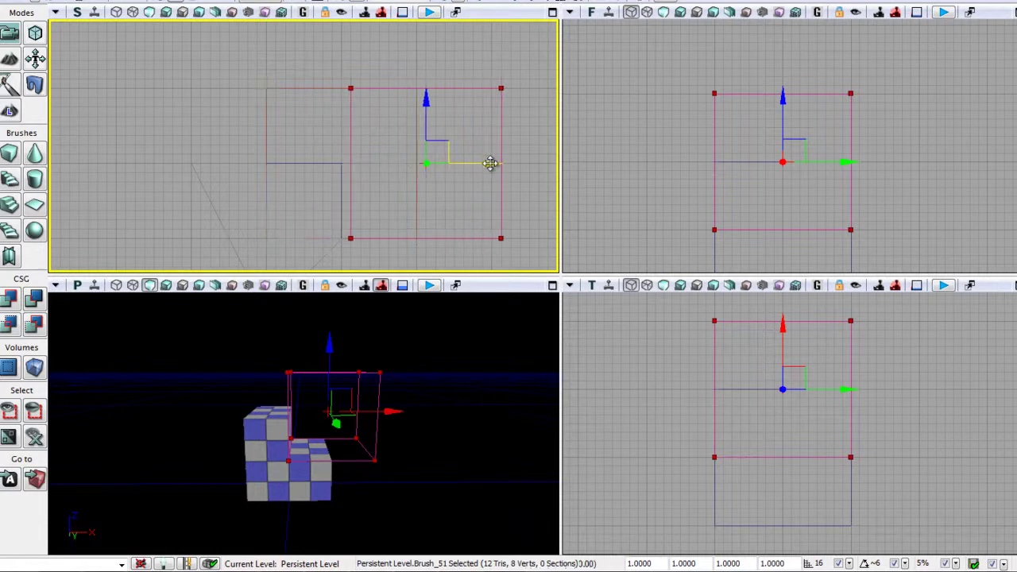
pyautogui.moveTo(429, 125); pyautogui.dragTo(430, 50)
pyautogui.moveTo(472, 89); pyautogui.dragTo(466, 88)
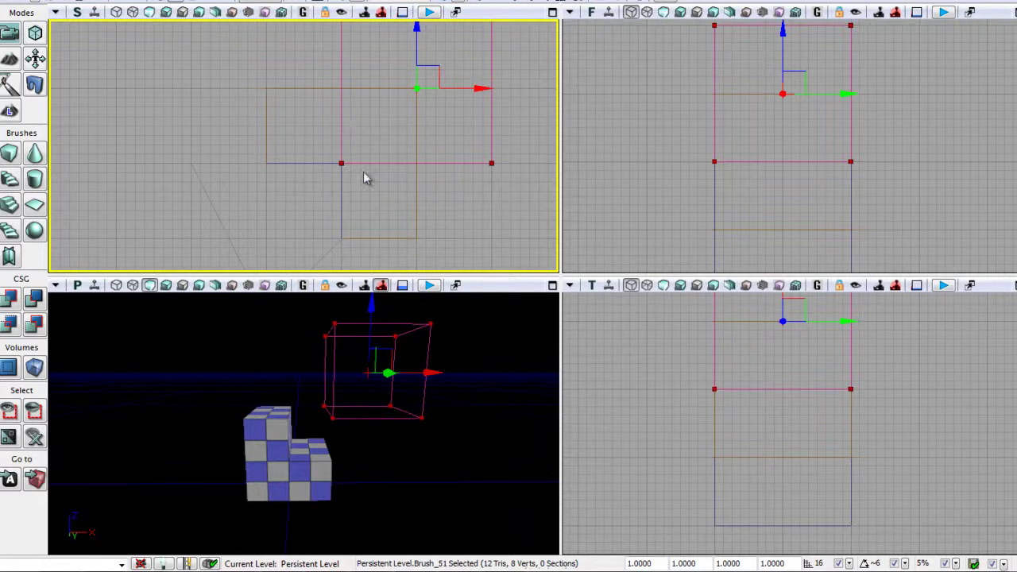
# - Add a second solid cube at the builder brush's new position with CSG Add
pyautogui.scroll(3, 449, 445)
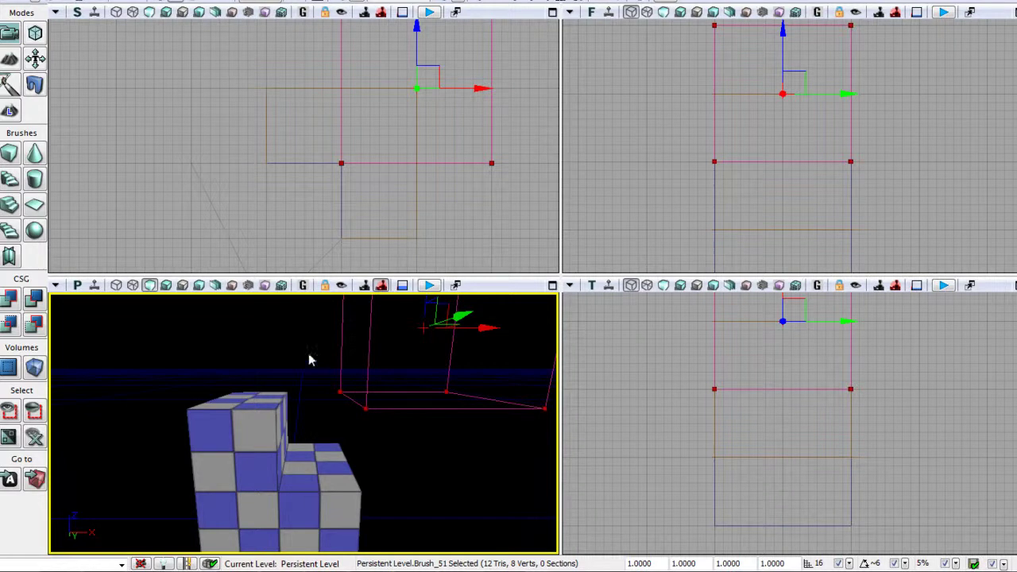
pyautogui.scroll(-5, 412, 480)
pyautogui.moveTo(405, 482)
pyautogui.mouseDown(button='right')
pyautogui.moveTo(404, 448)
pyautogui.moveTo(404, 458)
pyautogui.moveTo(379, 411)
pyautogui.moveTo(400, 509)
pyautogui.mouseUp(button='right')
pyautogui.scroll(2, 404, 458)
pyautogui.scroll(-3, 402, 462)
pyautogui.scroll(2, 400, 509)
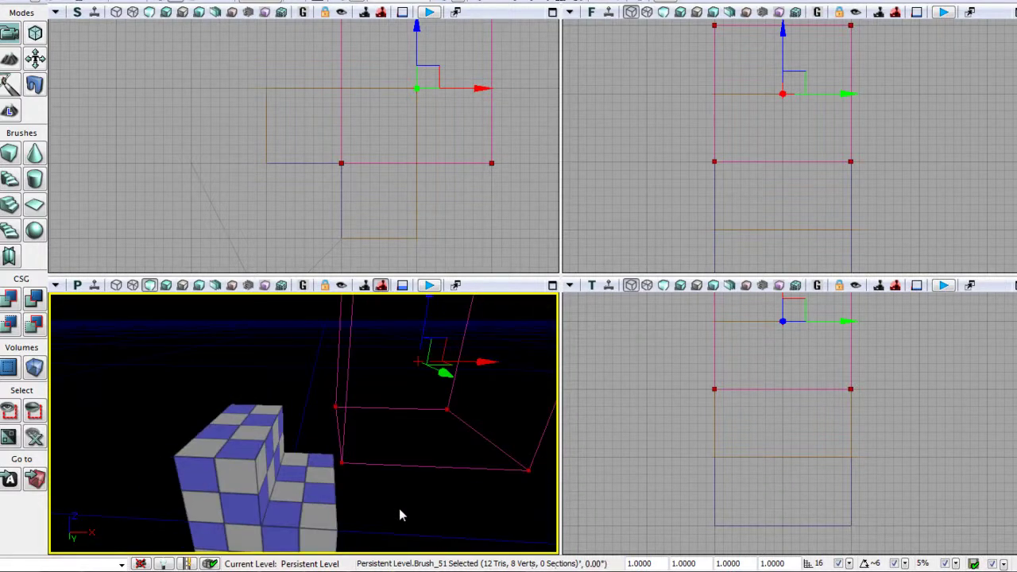
pyautogui.scroll(-2, 400, 515)
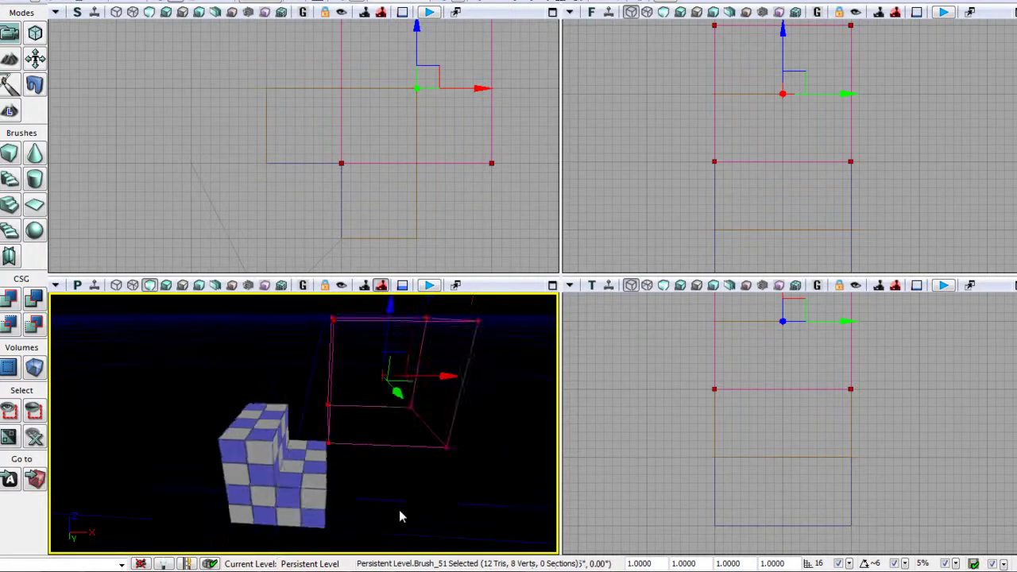
pyautogui.click(9, 299)
# - Rebuild the geometry with the second cube in place, dismiss the map check report, and check both solids in perspective
pyautogui.moveTo(232, 445); pyautogui.dragTo(236, 411, button='right')
pyautogui.scroll(3, 231, 424)
pyautogui.scroll(-3, 236, 410)
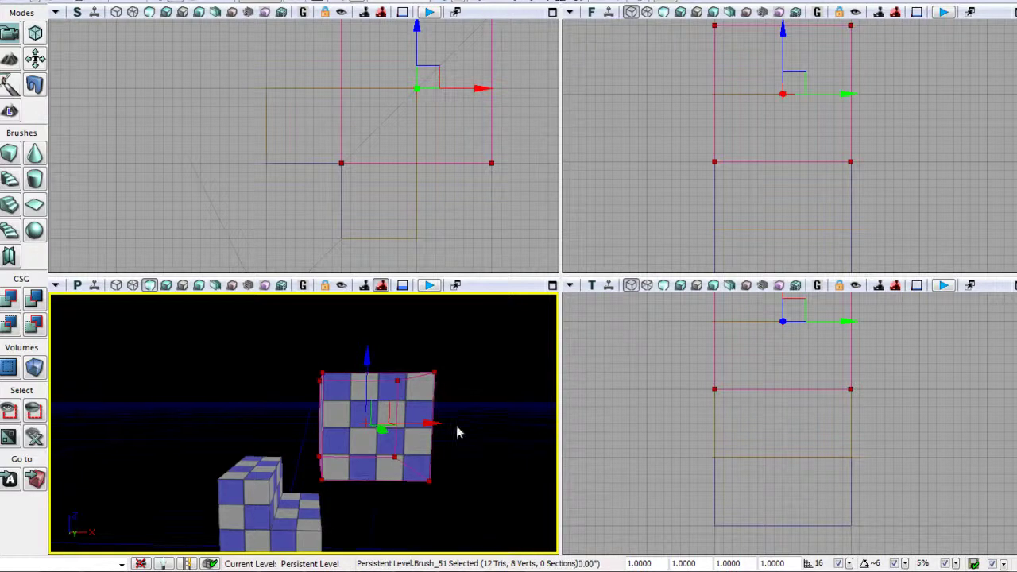
pyautogui.scroll(4, 458, 431)
pyautogui.scroll(-5, 456, 436)
pyautogui.moveTo(456, 436); pyautogui.dragTo(459, 497, button='right')
pyautogui.moveTo(459, 497); pyautogui.dragTo(457, 422)
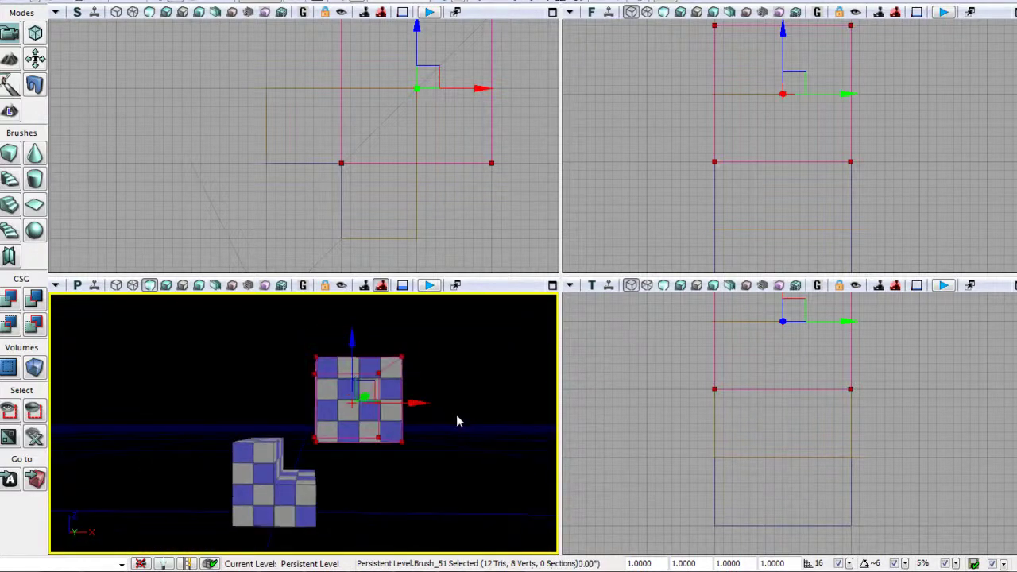
pyautogui.click(487, 1)
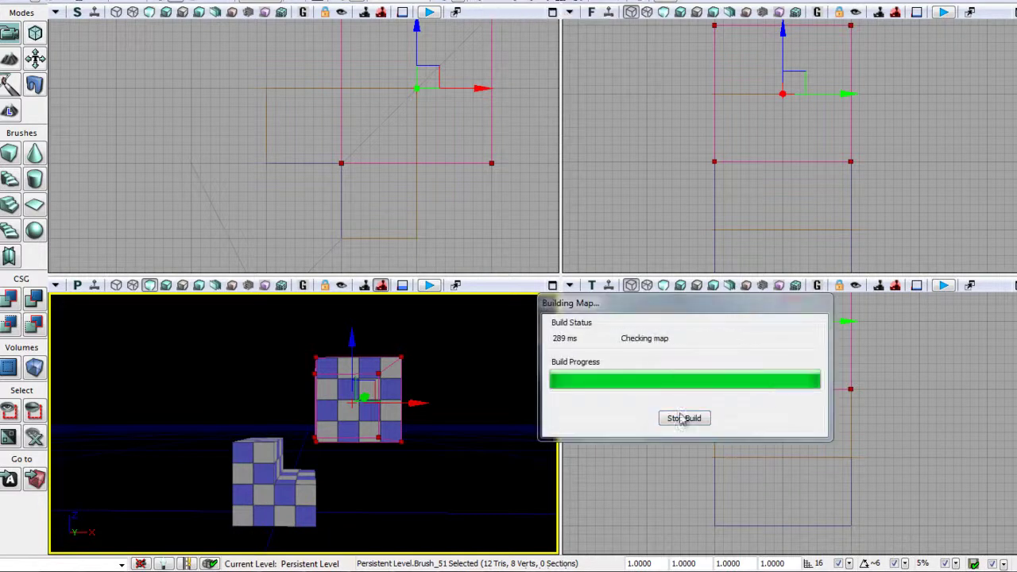
pyautogui.click(795, 288)
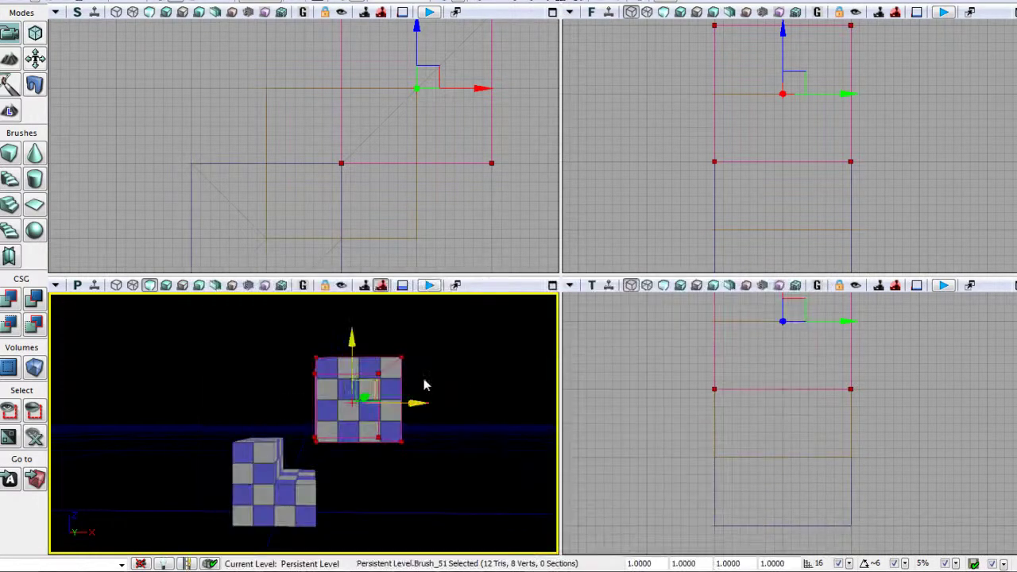
pyautogui.moveTo(508, 340); pyautogui.dragTo(499, 358, button='right')
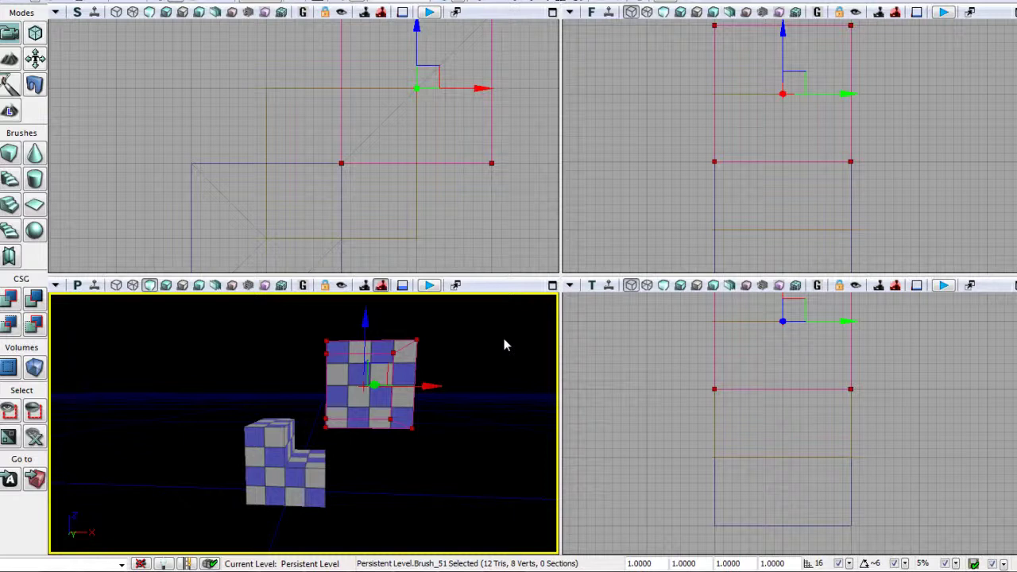
pyautogui.scroll(-2, 447, 258)
# - Set the order of the subtractive brush between the two cubes to last, and clear the selection
pyautogui.click(451, 230)
pyautogui.scroll(-4, 454, 231)
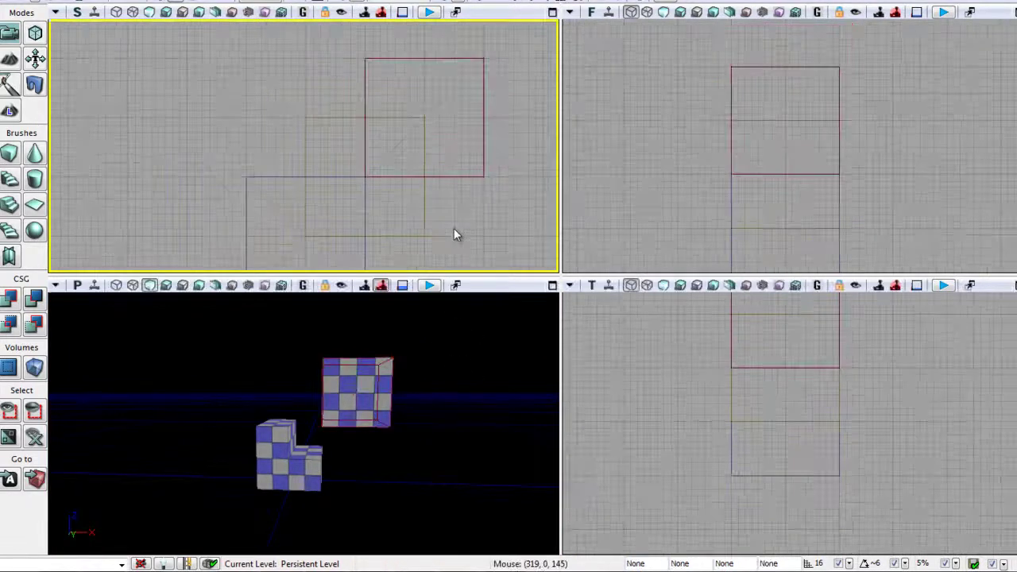
pyautogui.moveTo(454, 231); pyautogui.dragTo(431, 199)
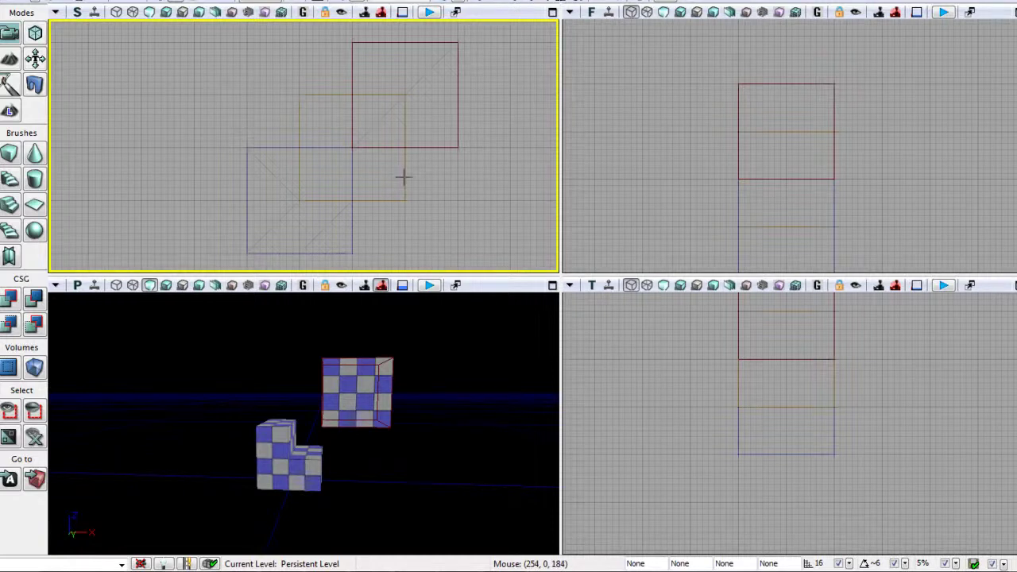
pyautogui.click(482, 238)
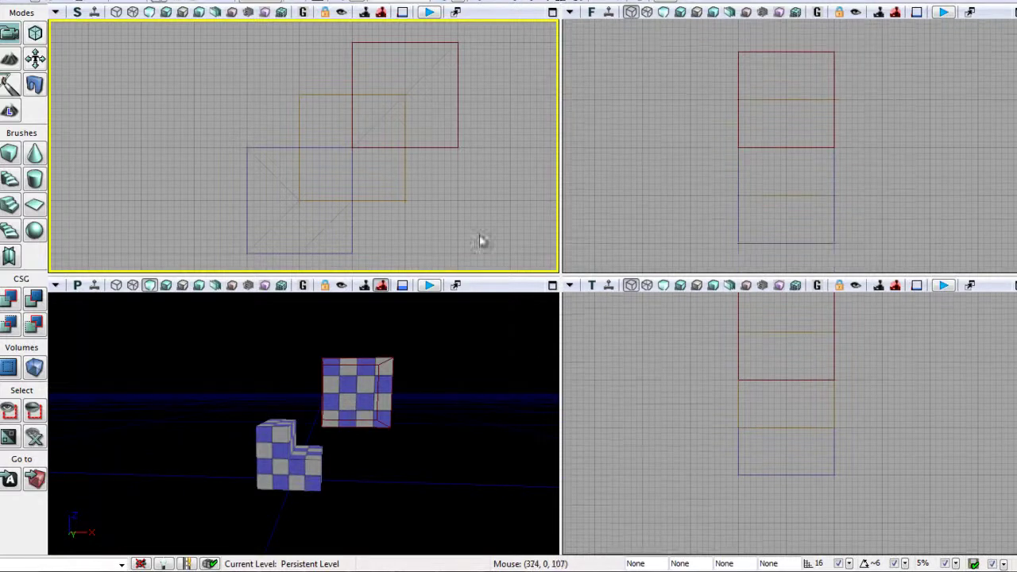
pyautogui.click(403, 181)
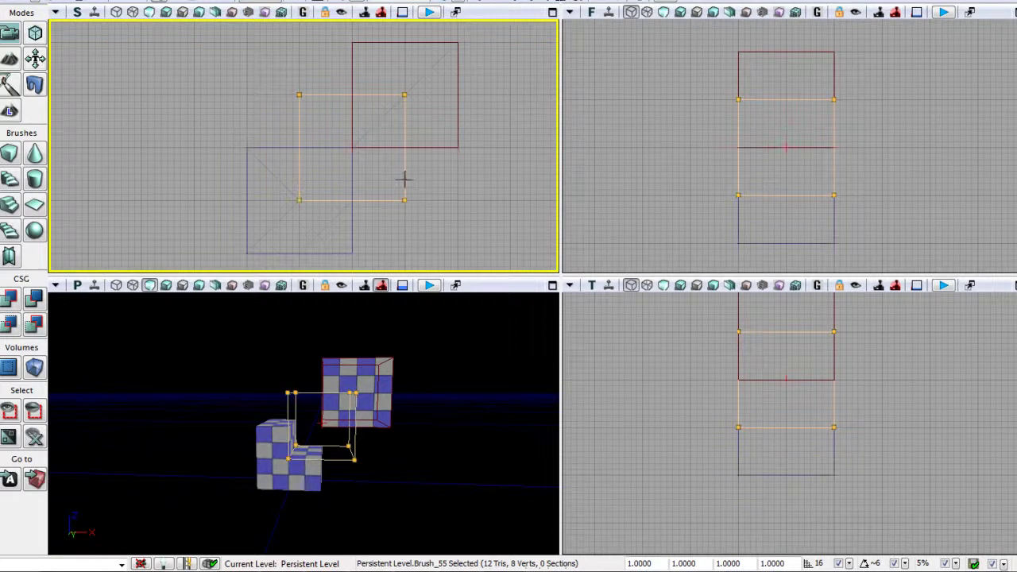
pyautogui.rightClick(403, 181)
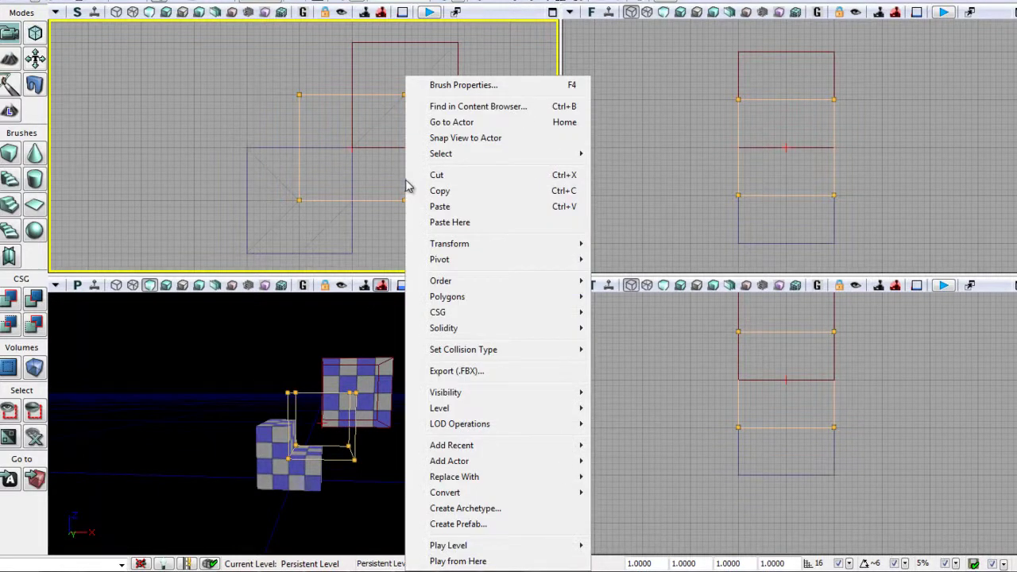
pyautogui.moveTo(472, 282)
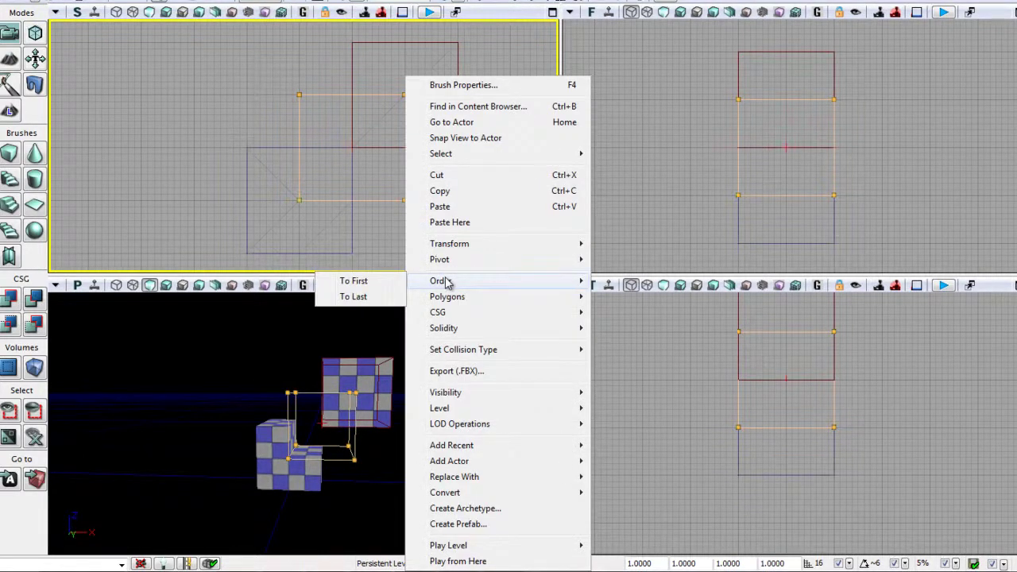
pyautogui.click(385, 303)
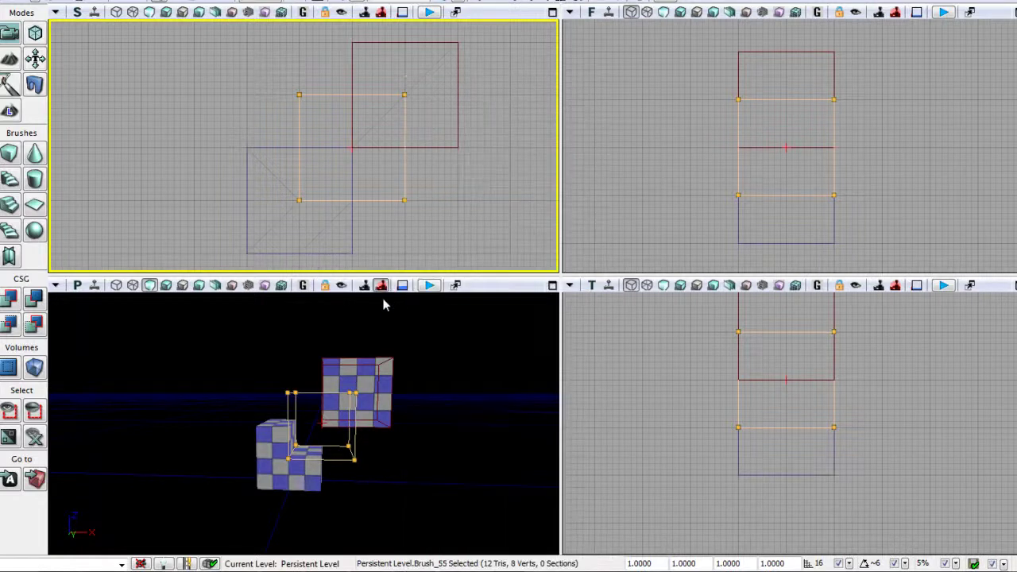
pyautogui.click(447, 371)
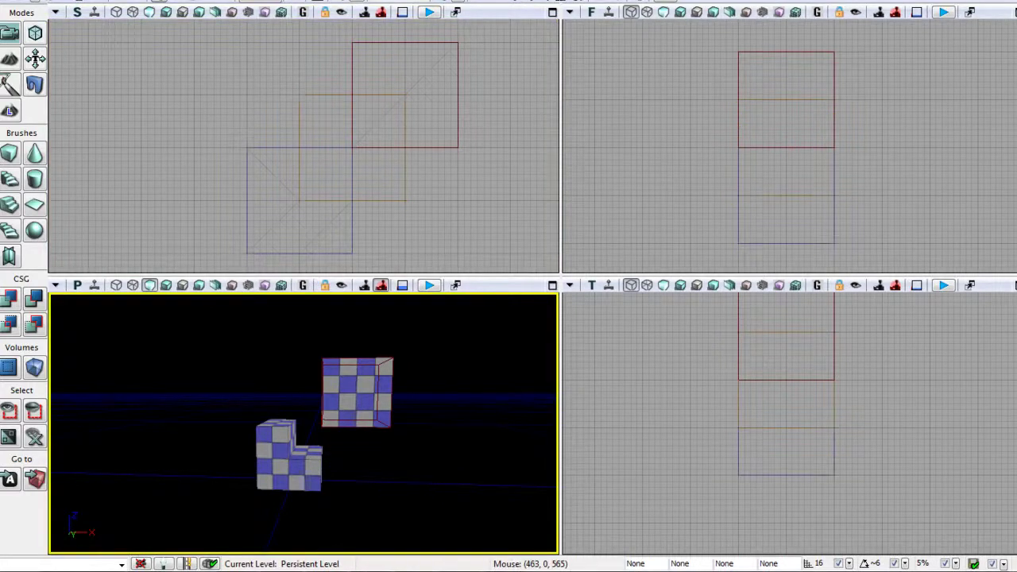
# - Rebuild the geometry with the new brush order, and dismiss the map check report
pyautogui.click(478, 3)
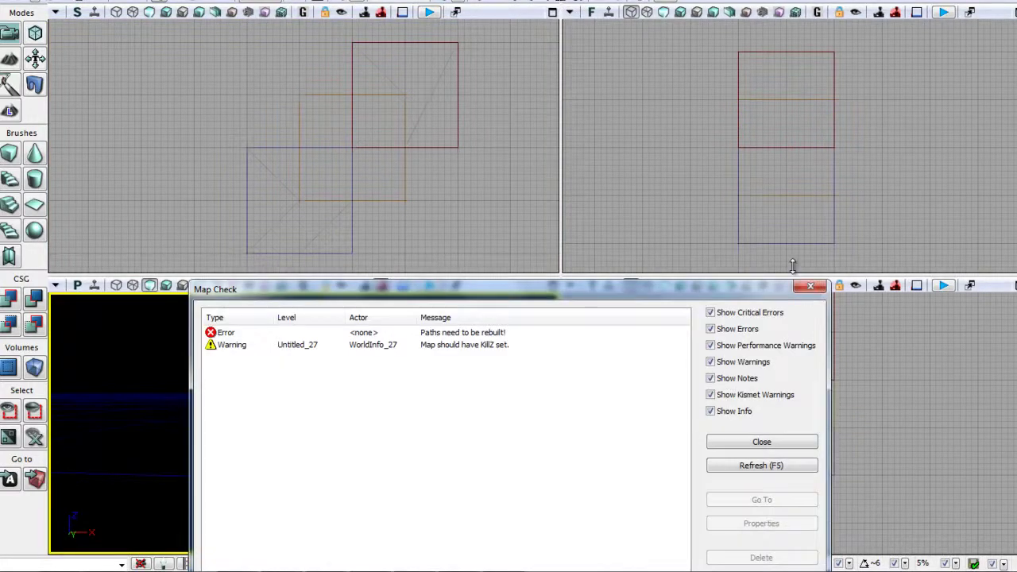
pyautogui.click(809, 286)
pyautogui.scroll(5, 418, 448)
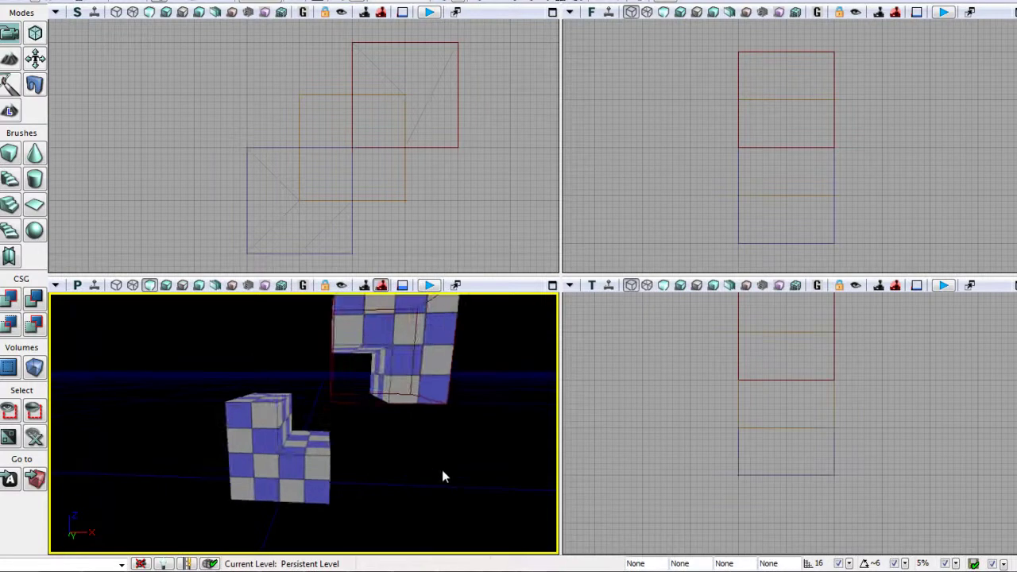
pyautogui.click(460, 455)
# - Hide the red builder brush, and examine how the subtractive brush cuts both cubes in the perspective view
pyautogui.scroll(-4, 458, 499)
pyautogui.moveTo(460, 523)
pyautogui.mouseDown(button='right')
pyautogui.moveTo(459, 499)
pyautogui.moveTo(479, 500)
pyautogui.moveTo(434, 499)
pyautogui.moveTo(458, 496)
pyautogui.mouseUp(button='right')
pyautogui.press('w')
pyautogui.press('a')
pyautogui.press('d')
pyautogui.press('w')
pyautogui.press('s')
pyautogui.press('w')
pyautogui.press('s')
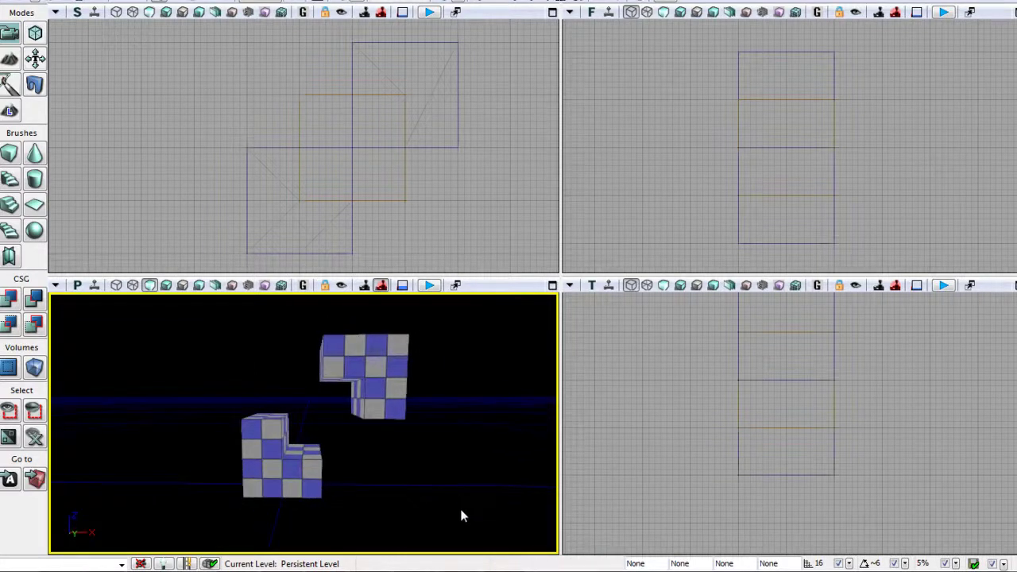